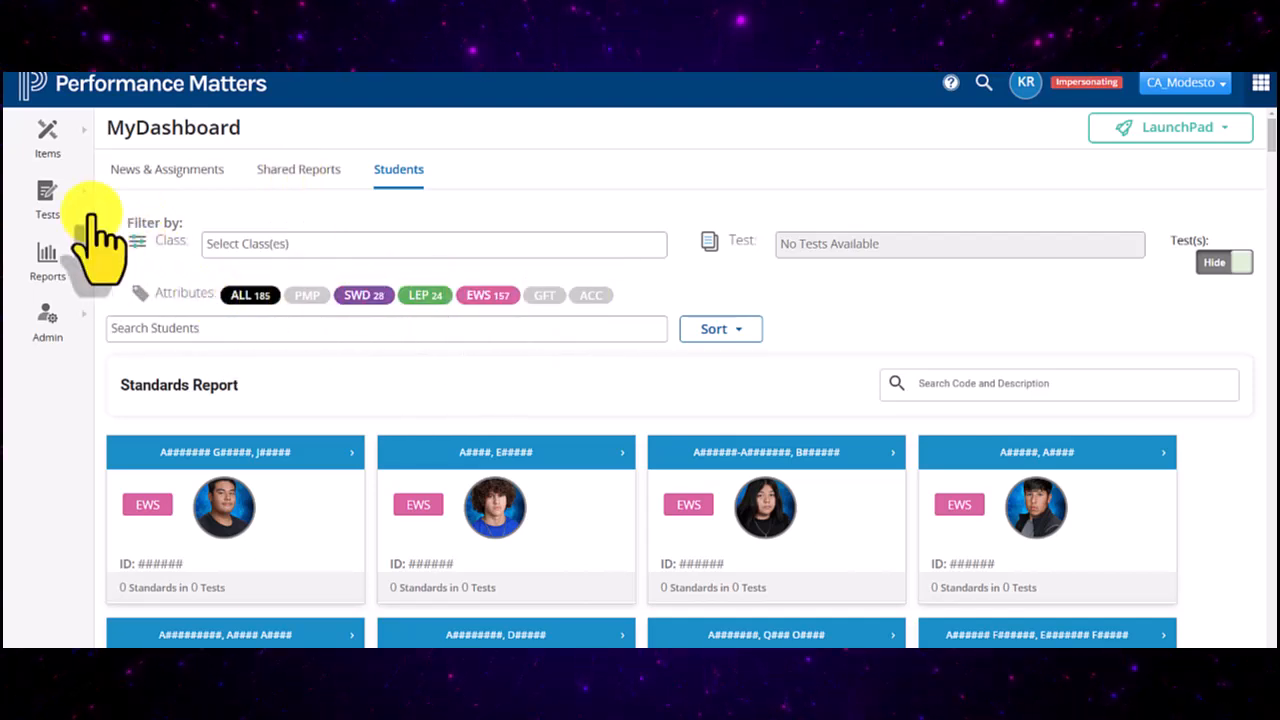
Open the Baseball Card Report from the data analysis reports and look over its student list.
{"action": "mouse_move", "coordinate": [70, 290]}
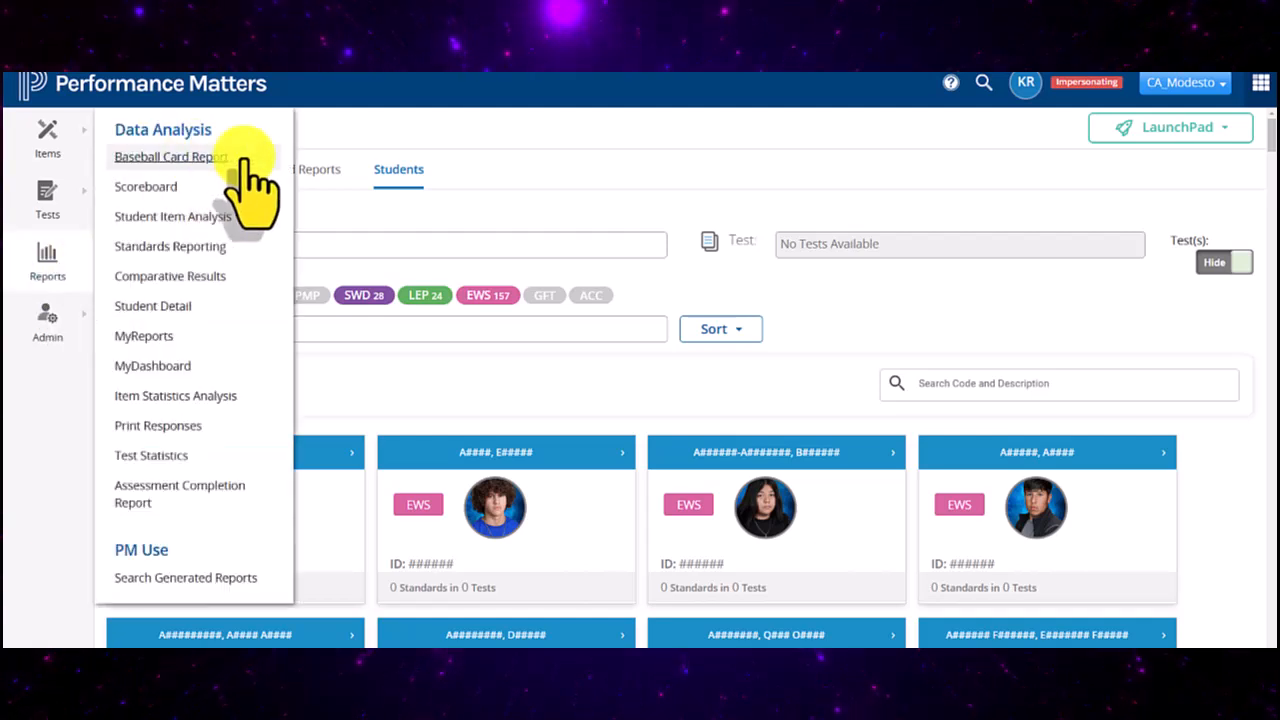
{"action": "left_click", "coordinate": [170, 157]}
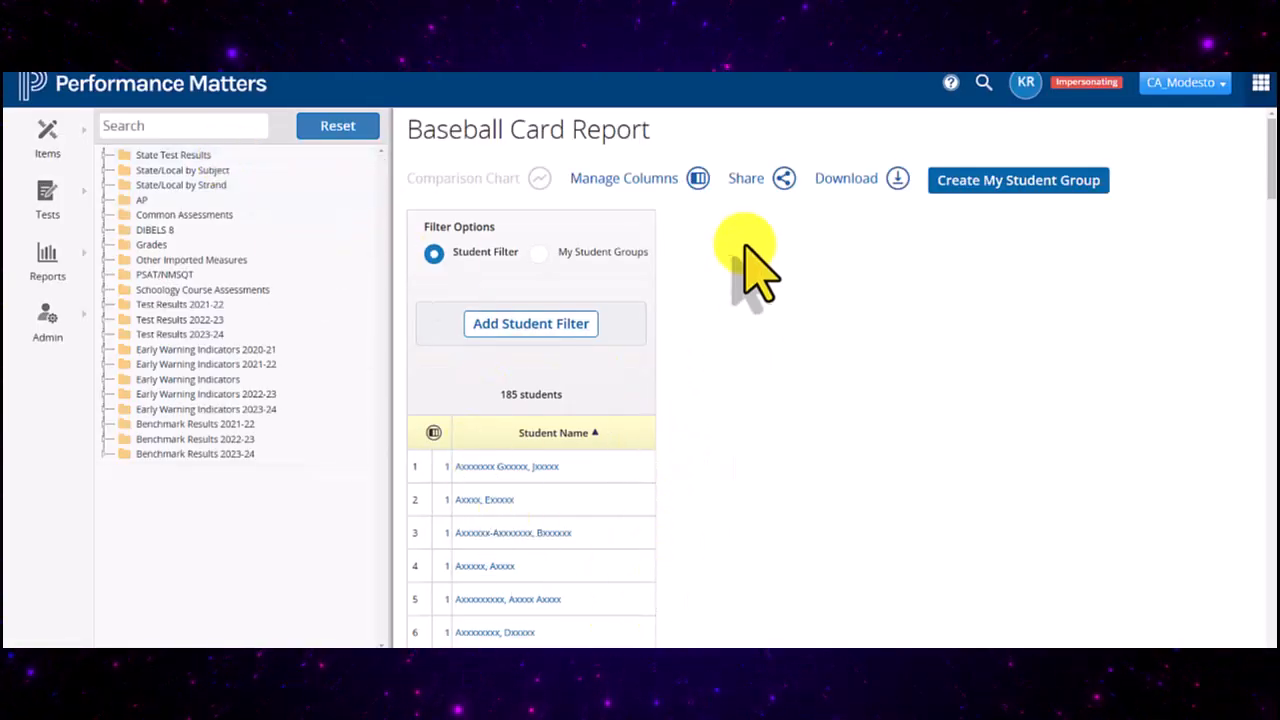
{"action": "scroll", "coordinate": [723, 528], "scroll_direction": "down", "scroll_amount": 5}
{"action": "scroll", "coordinate": [723, 528], "scroll_direction": "up", "scroll_amount": 5}
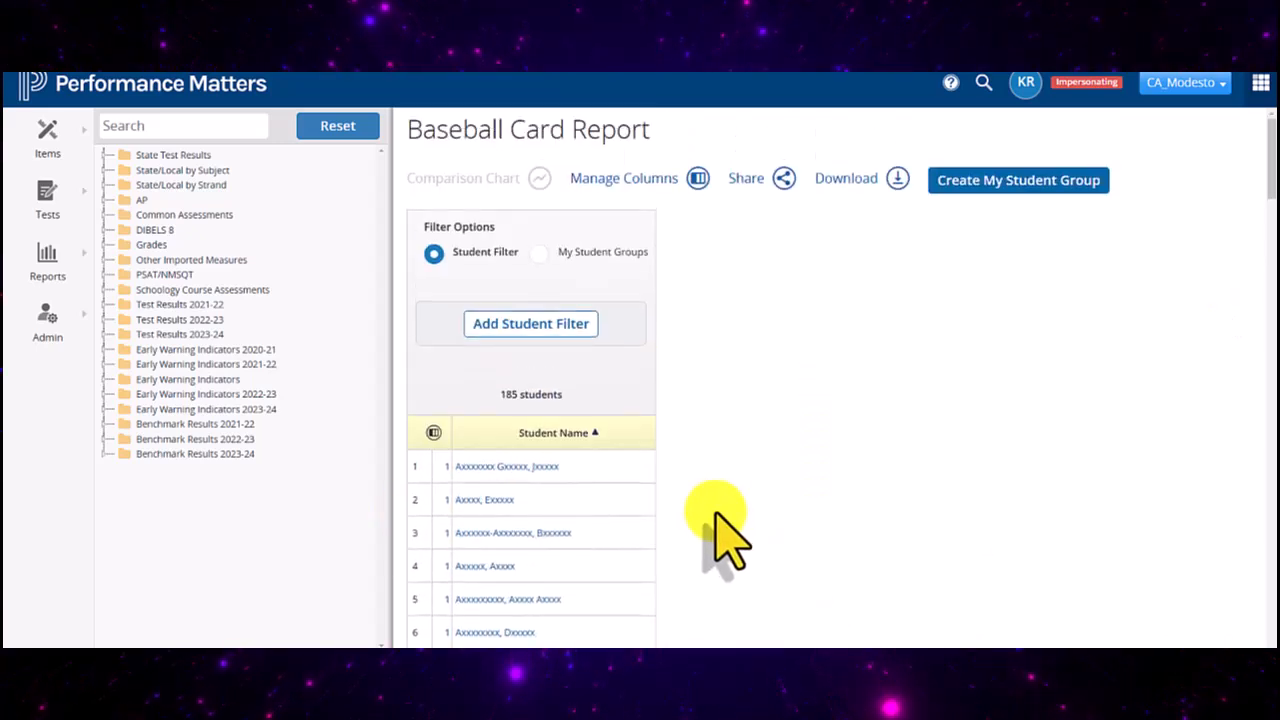
Examine the student filter's EL demographic options and geographical categories, and close it without applying a filter.
{"action": "left_click", "coordinate": [500, 326]}
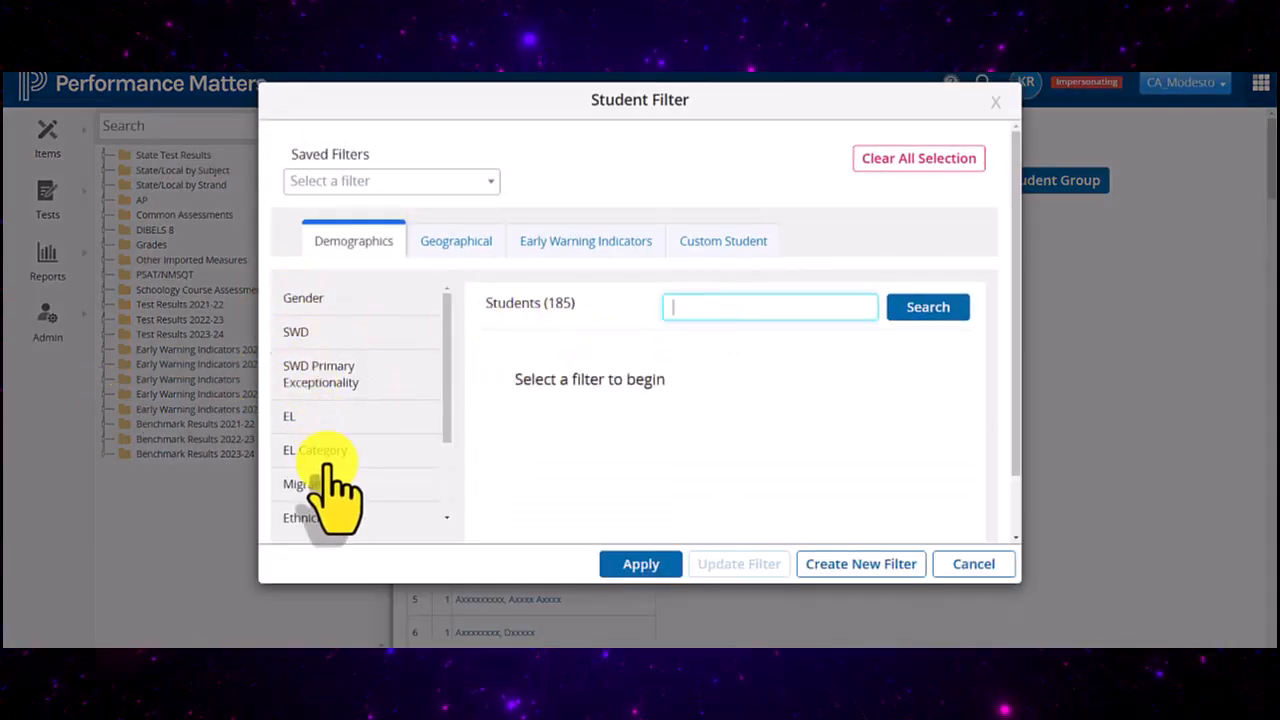
{"action": "scroll", "coordinate": [323, 457], "scroll_direction": "down", "scroll_amount": 3}
{"action": "scroll", "coordinate": [330, 468], "scroll_direction": "up", "scroll_amount": 2}
{"action": "scroll", "coordinate": [325, 450], "scroll_direction": "up", "scroll_amount": 1}
{"action": "left_click", "coordinate": [318, 416]}
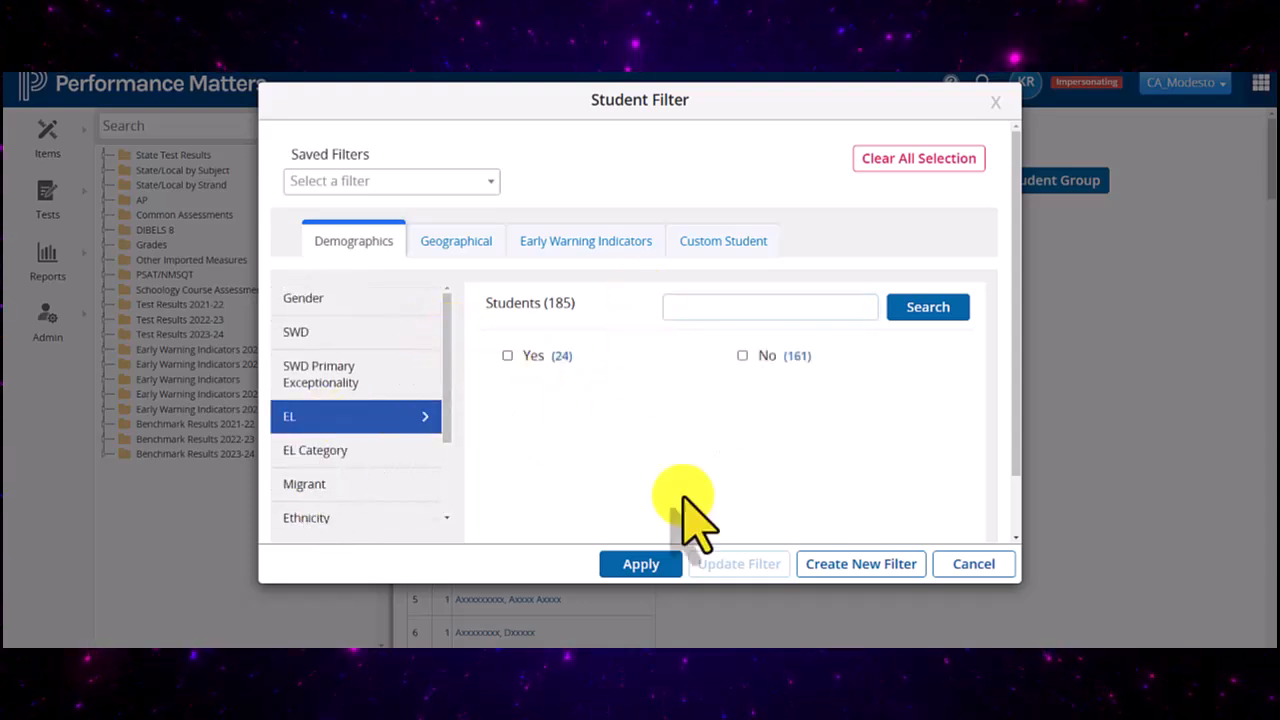
{"action": "left_click", "coordinate": [450, 250]}
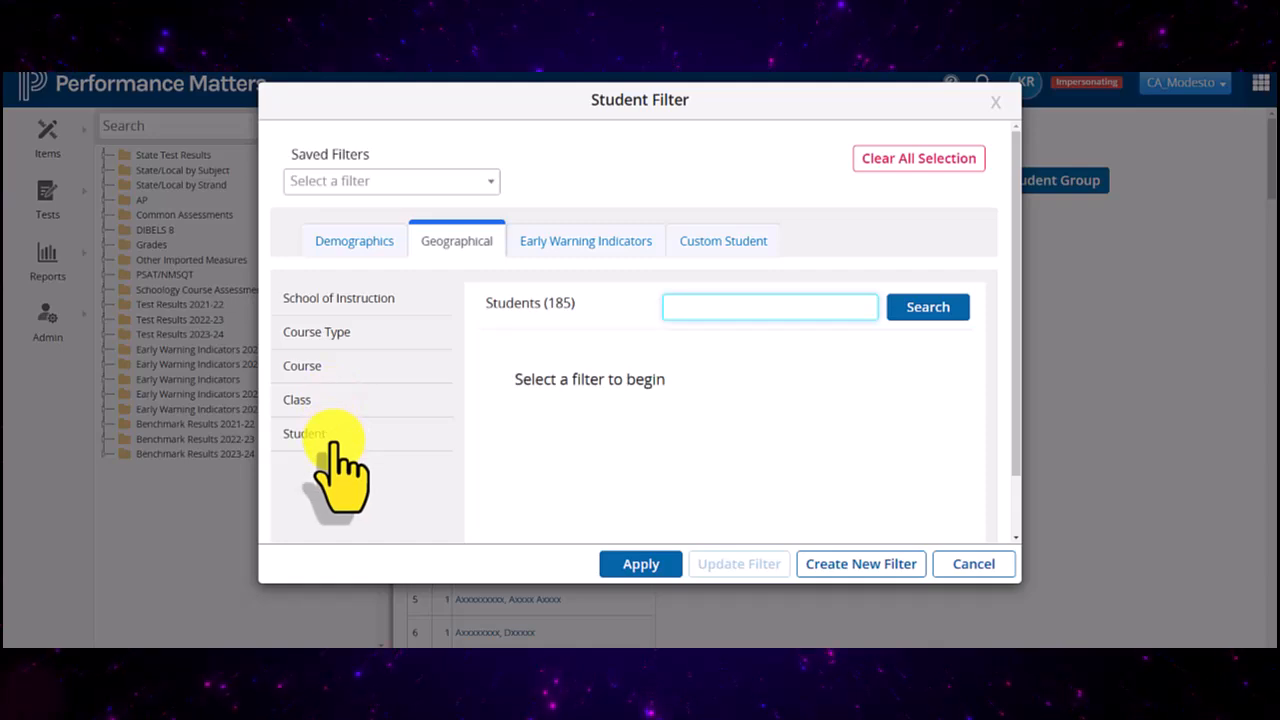
{"action": "left_click", "coordinate": [995, 102]}
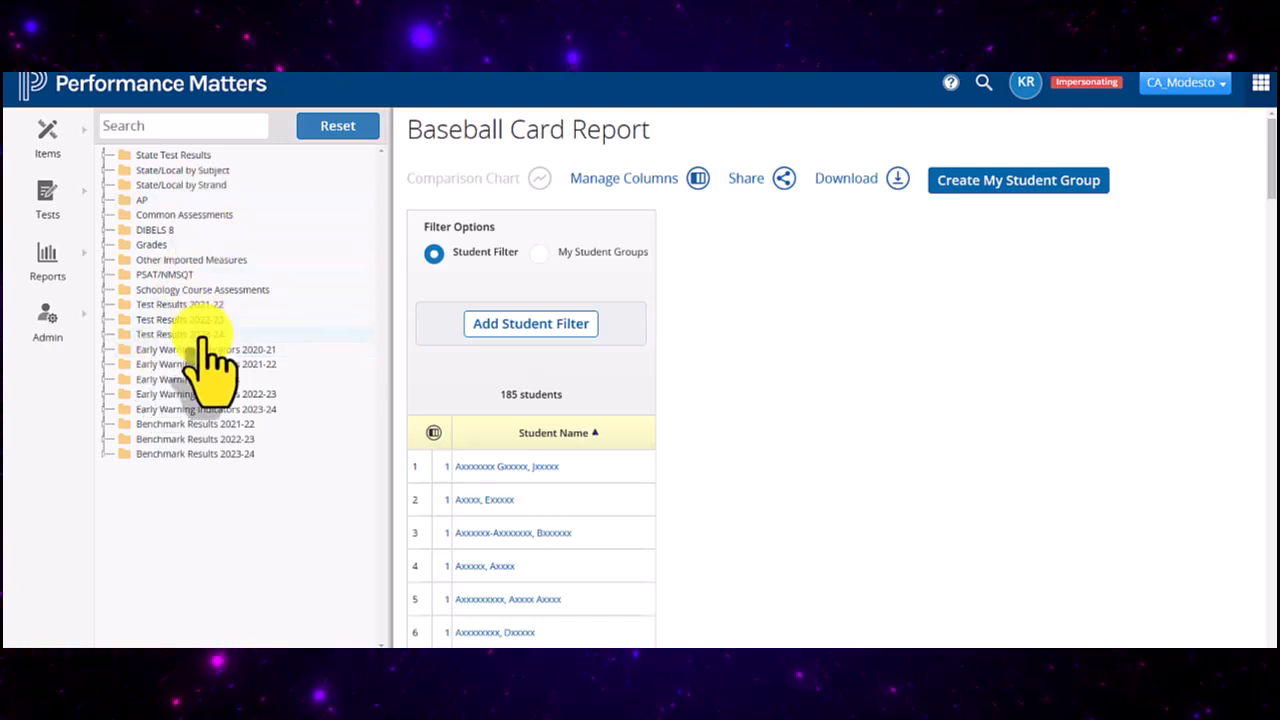
Add the Flexibility Left CA.PE.9-12.1.2.4 results from the Test Results 2023-24 statewide PE.Grade9.Physical Fitness Test v2.MCS to the report.
{"action": "left_click", "coordinate": [205, 335]}
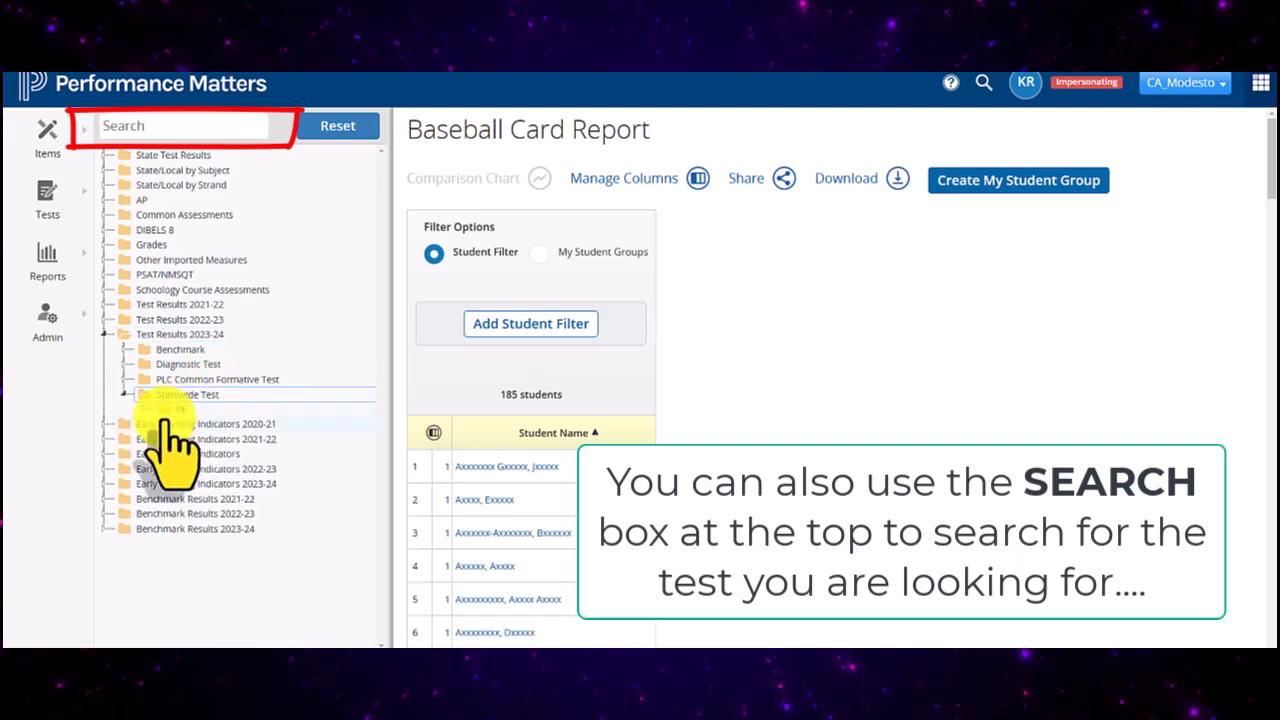
{"action": "left_click", "coordinate": [174, 395]}
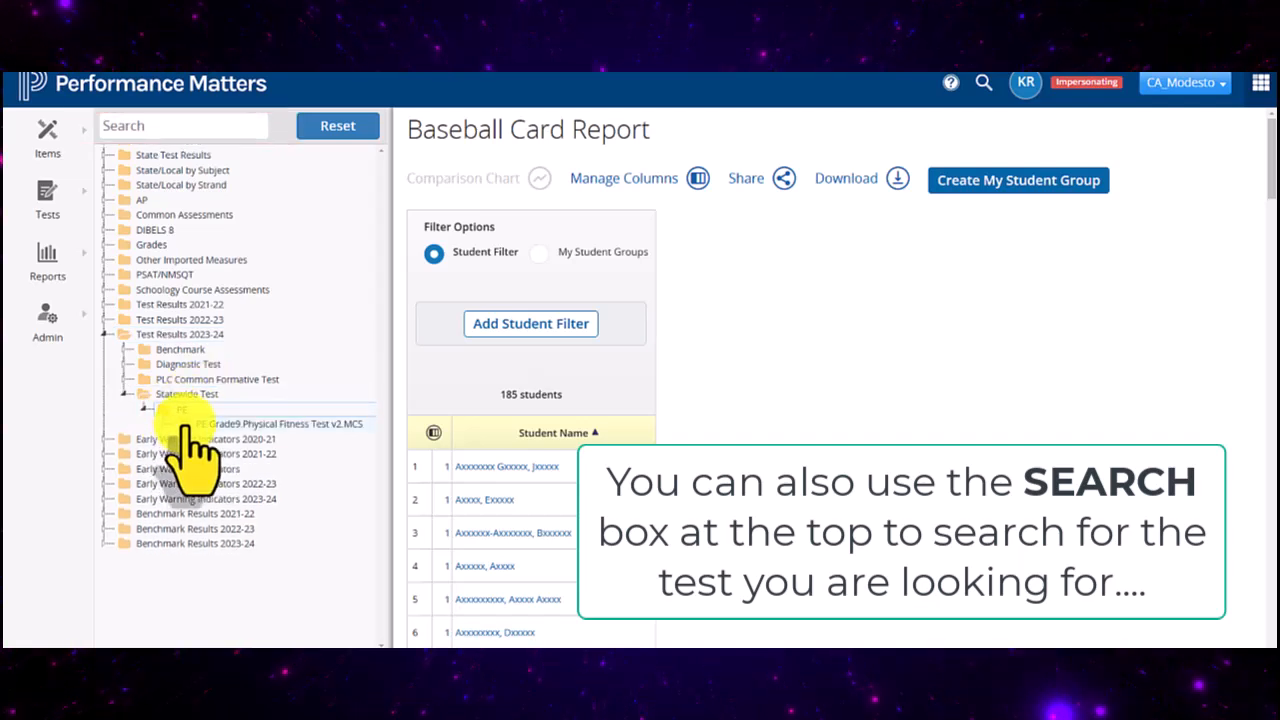
{"action": "left_click", "coordinate": [183, 425]}
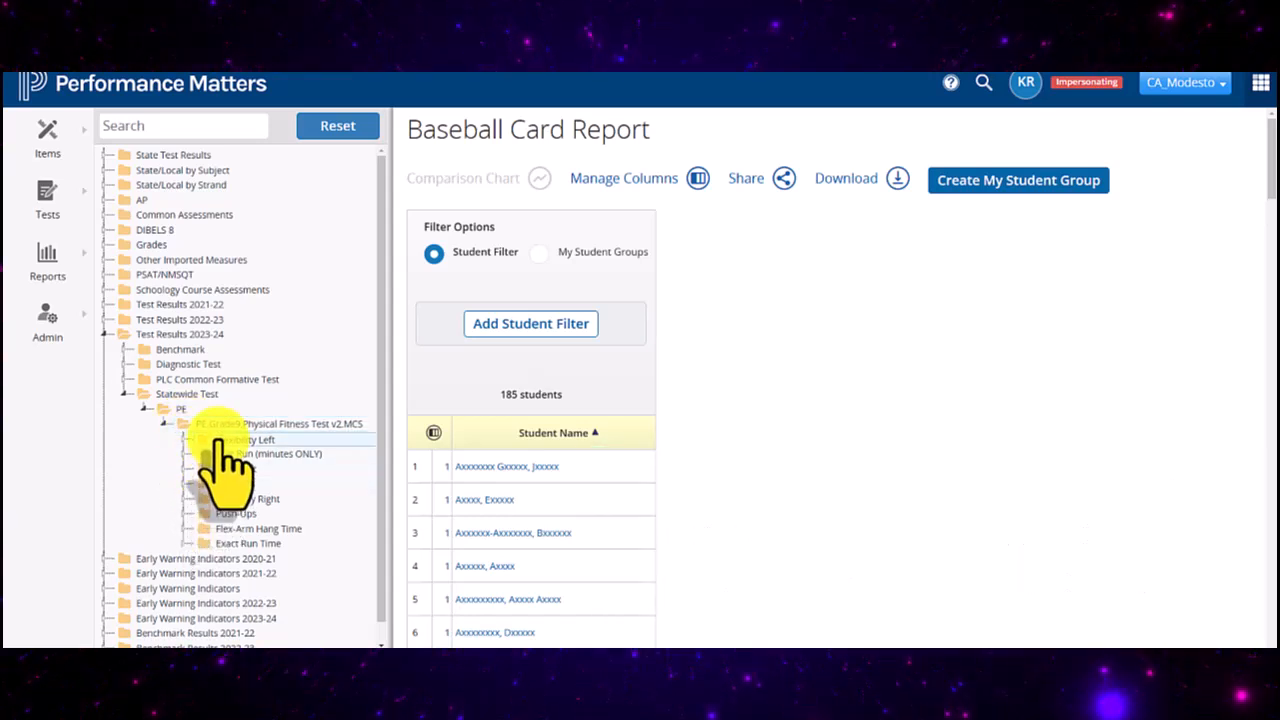
{"action": "left_click", "coordinate": [205, 440]}
{"action": "left_click", "coordinate": [238, 455]}
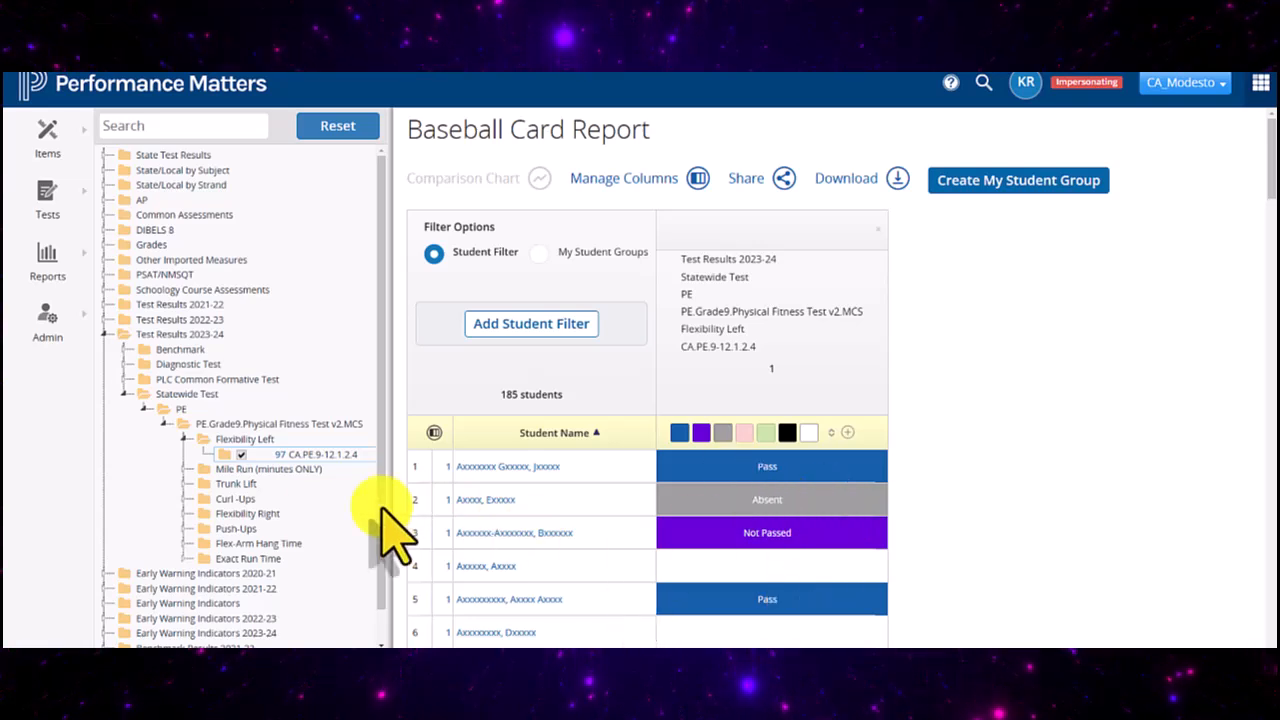
Add the Flexibility Right and Push-Ups CA.PE.9-12.1.2.4 results of the same fitness test to the report.
{"action": "left_click", "coordinate": [243, 514]}
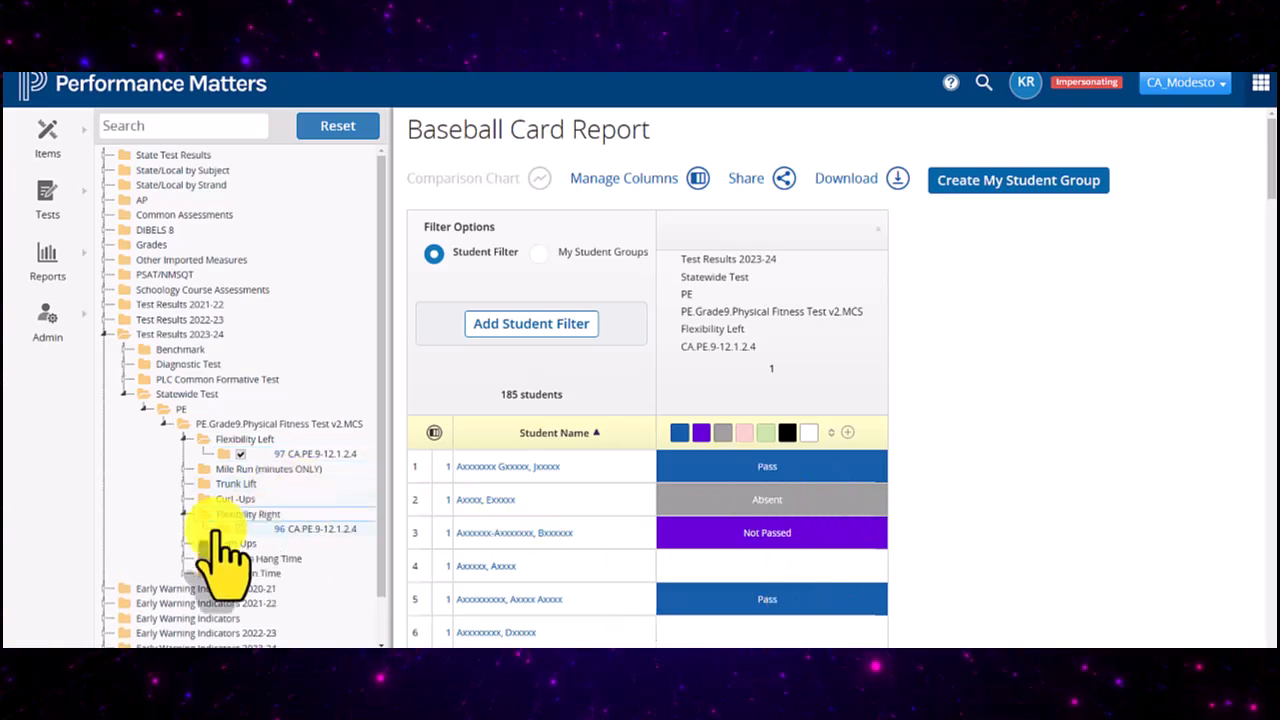
{"action": "left_click", "coordinate": [240, 529]}
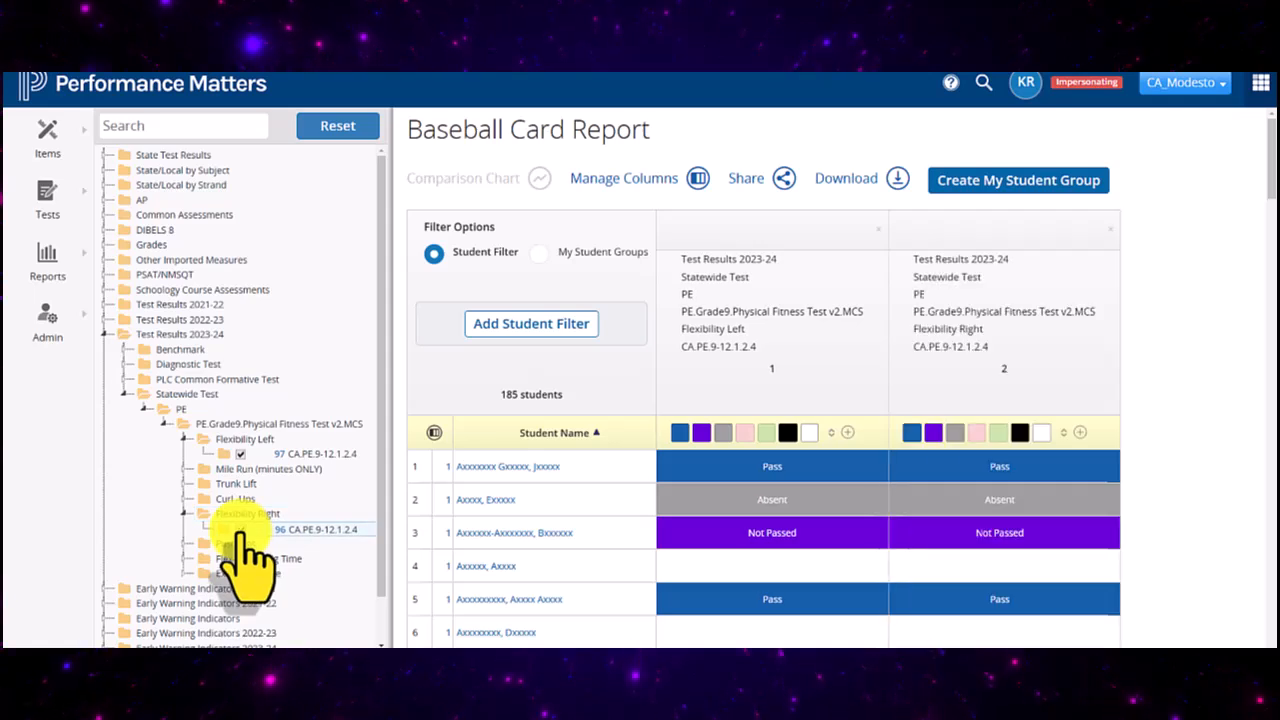
{"action": "left_click", "coordinate": [236, 545]}
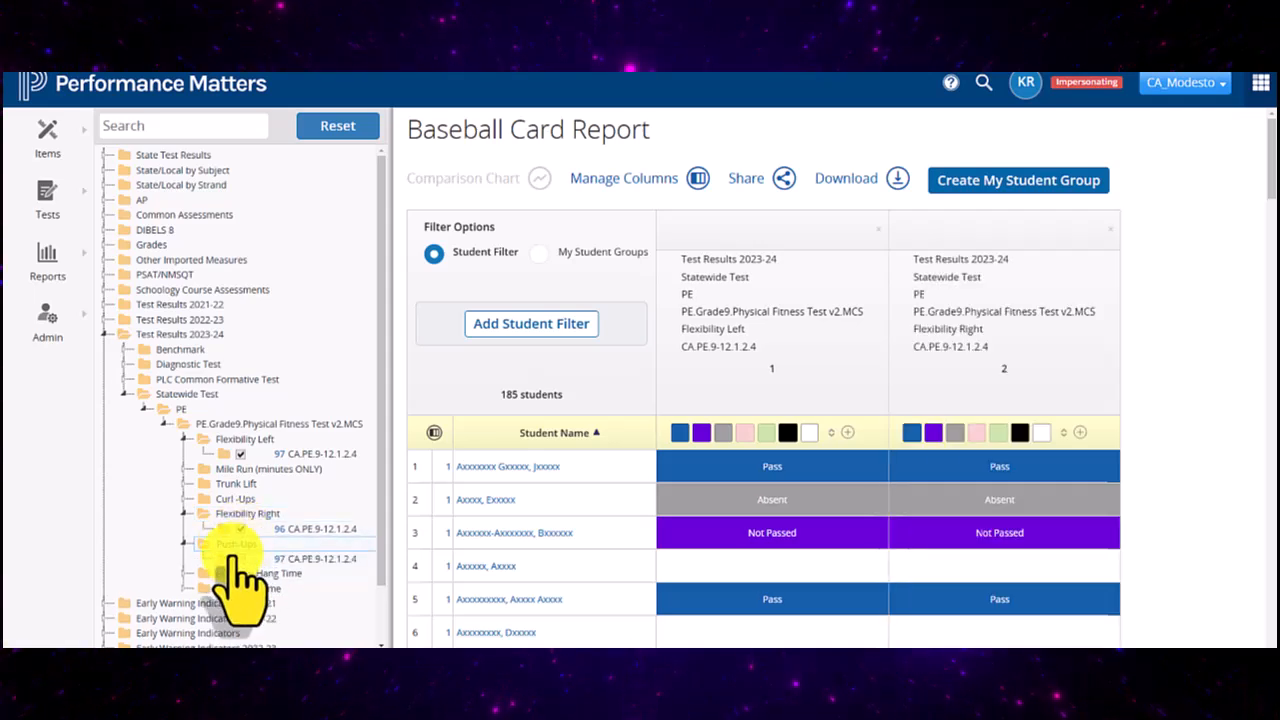
{"action": "left_click", "coordinate": [240, 559]}
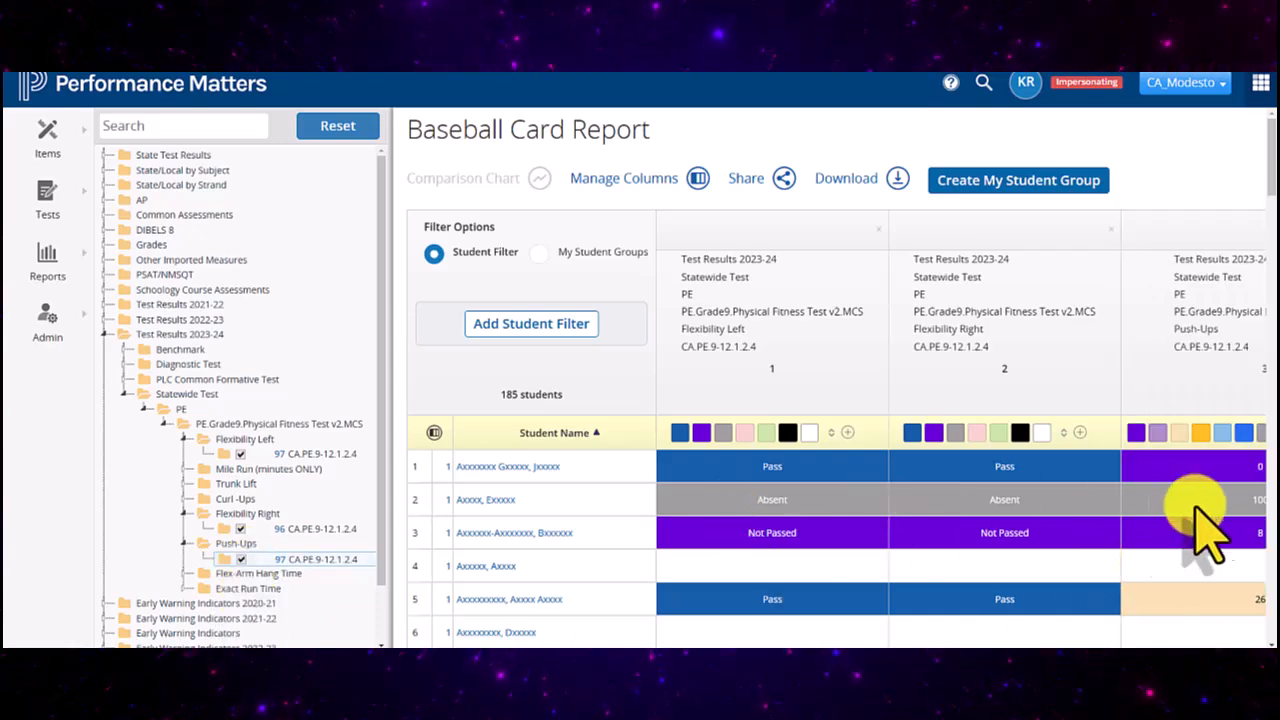
Add the Student Id, SWD, EL, Ethnicity, Current Grade and Course columns to the report.
{"action": "left_click", "coordinate": [688, 180]}
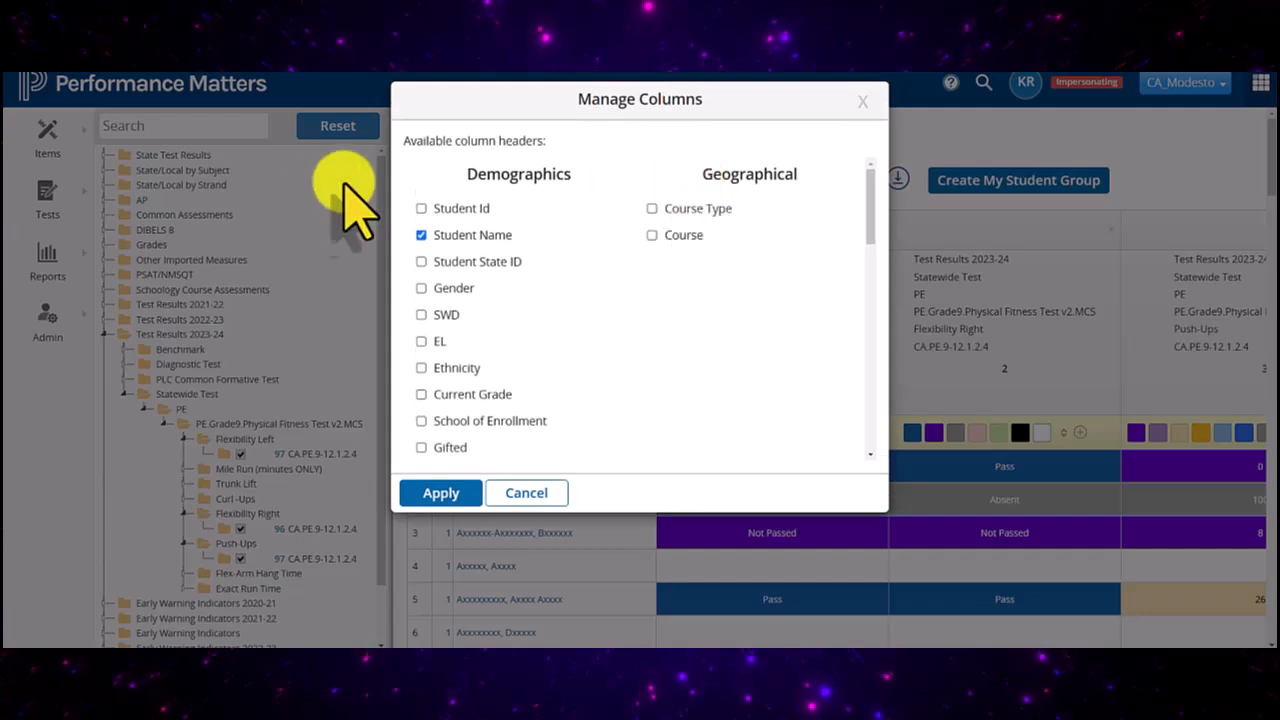
{"action": "left_click", "coordinate": [421, 208]}
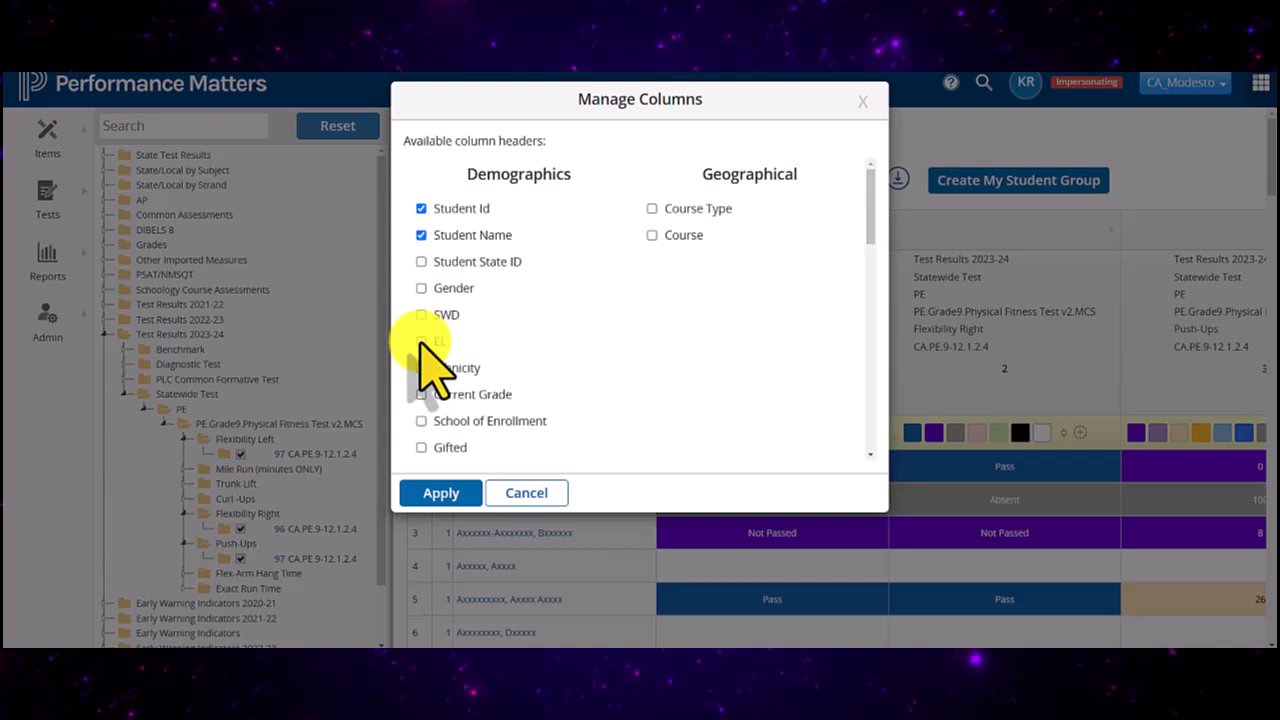
{"action": "left_click", "coordinate": [421, 314]}
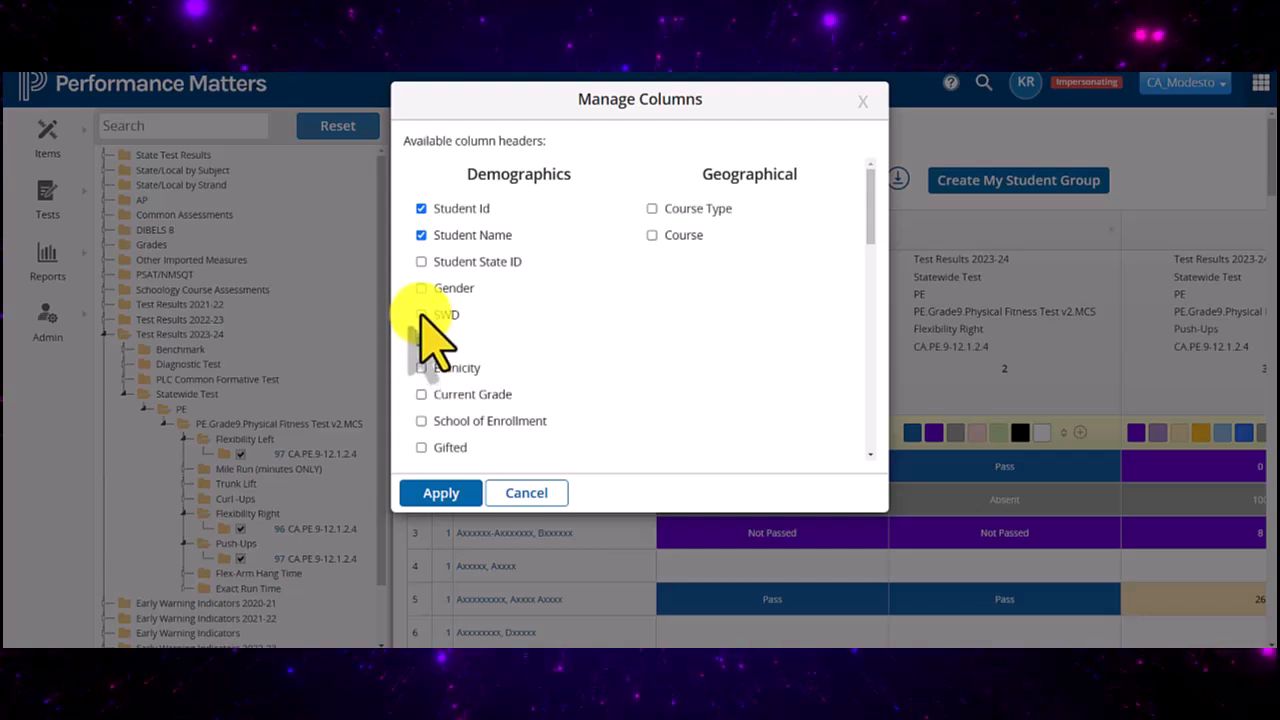
{"action": "left_click", "coordinate": [421, 341]}
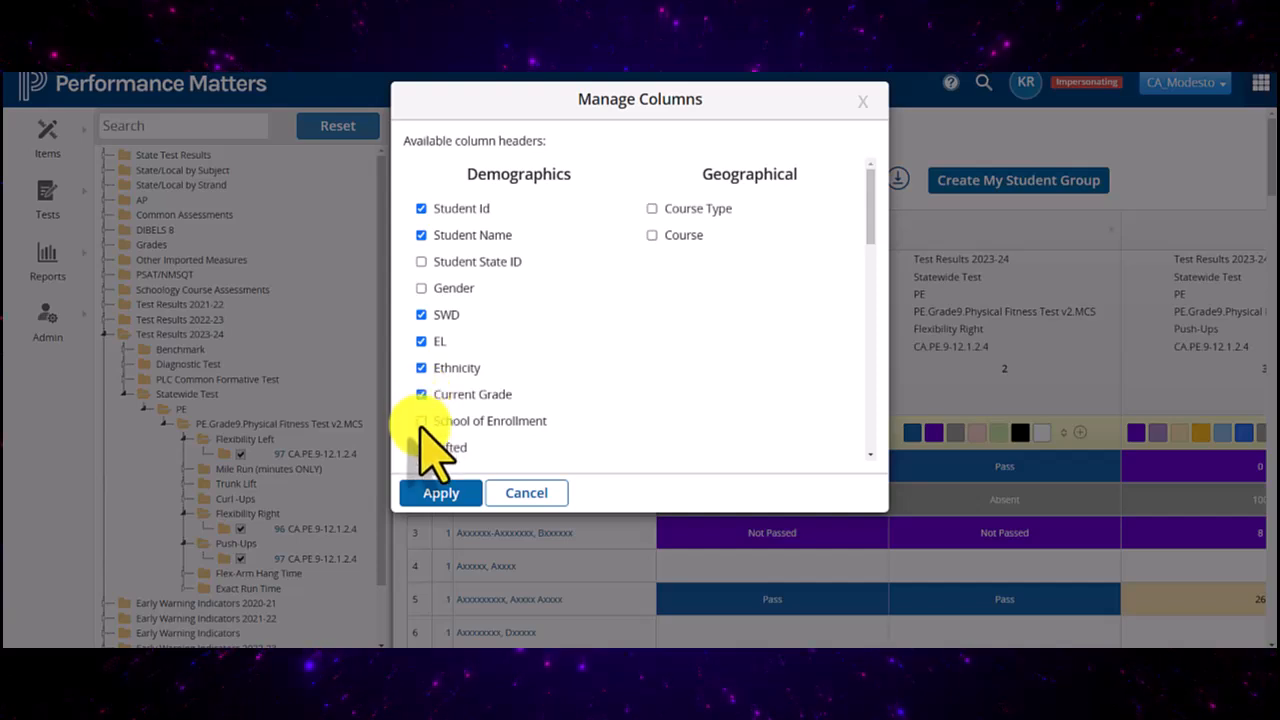
{"action": "left_click", "coordinate": [652, 236]}
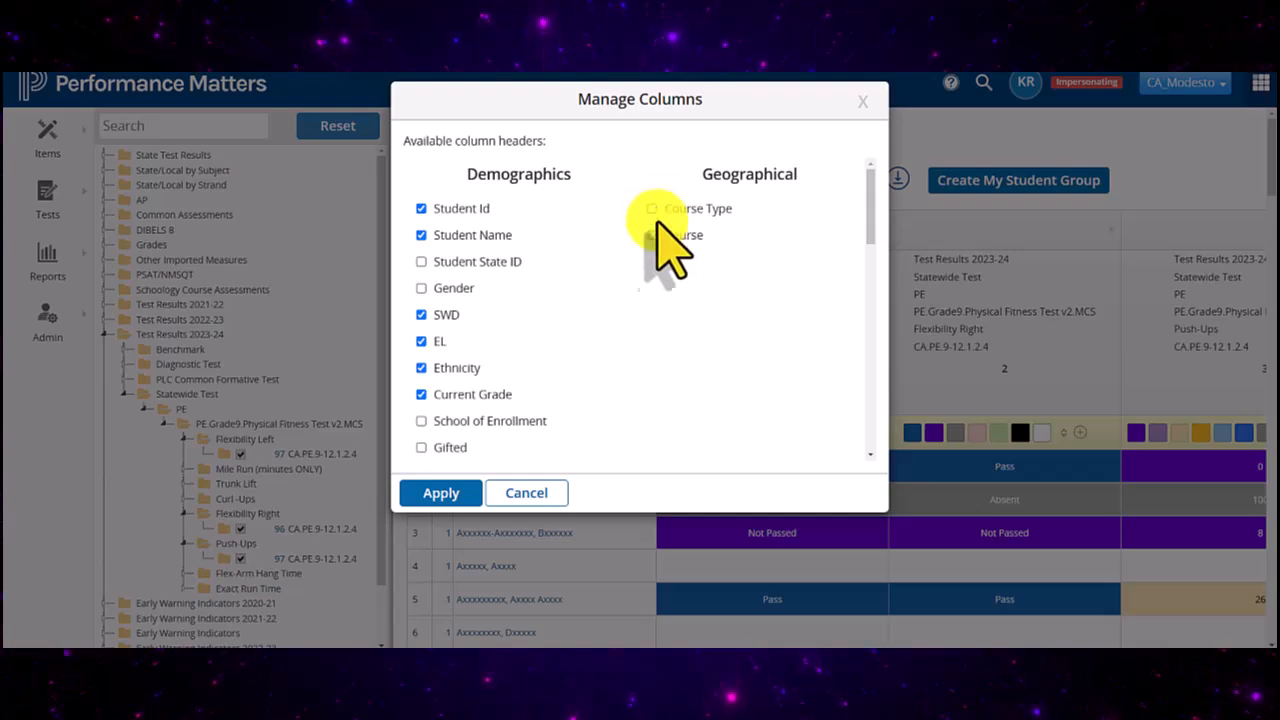
{"action": "left_click", "coordinate": [441, 493]}
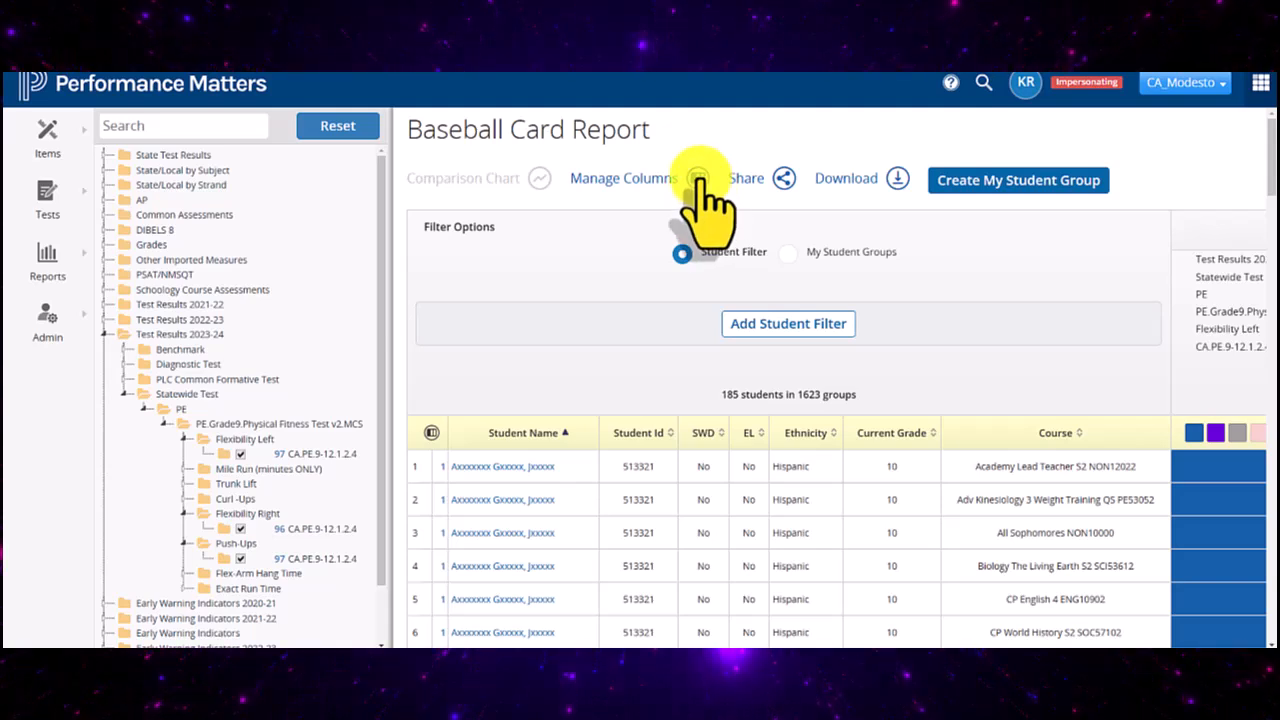
Filter the students geographically by course types PE and SPE, searching the course types for "pe".
{"action": "left_click", "coordinate": [822, 336]}
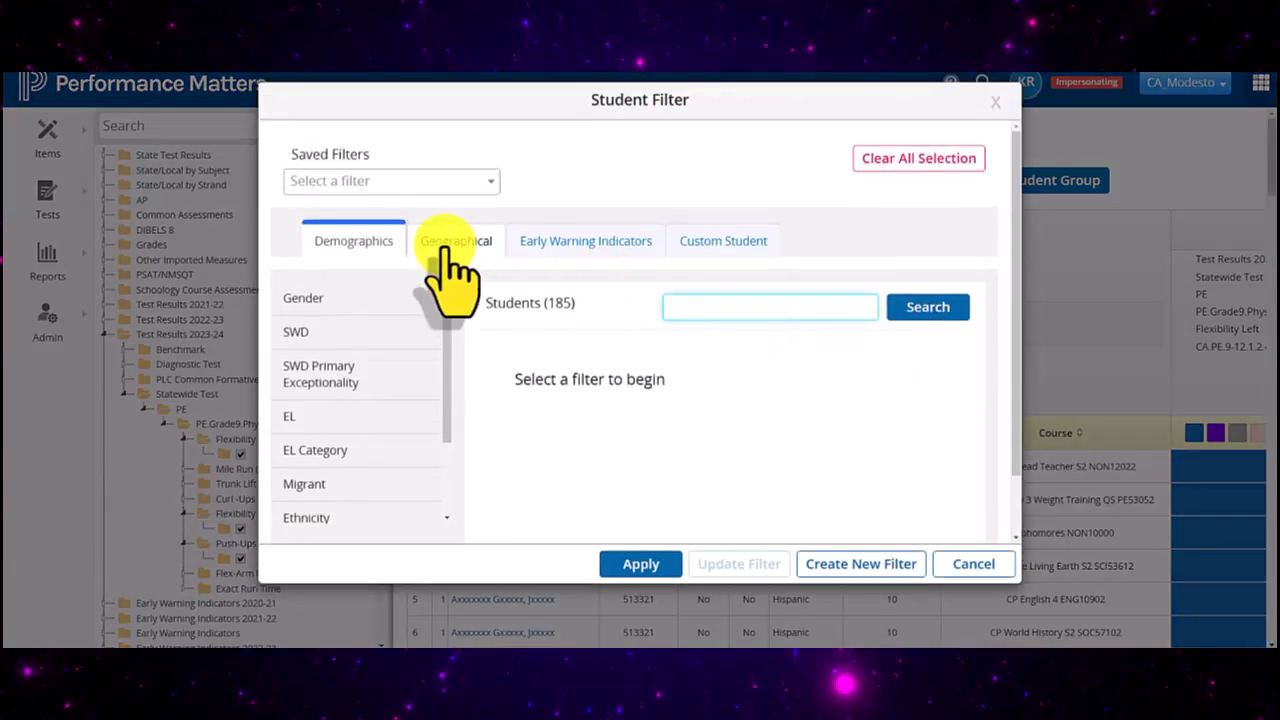
{"action": "left_click", "coordinate": [445, 248]}
{"action": "left_click", "coordinate": [320, 332]}
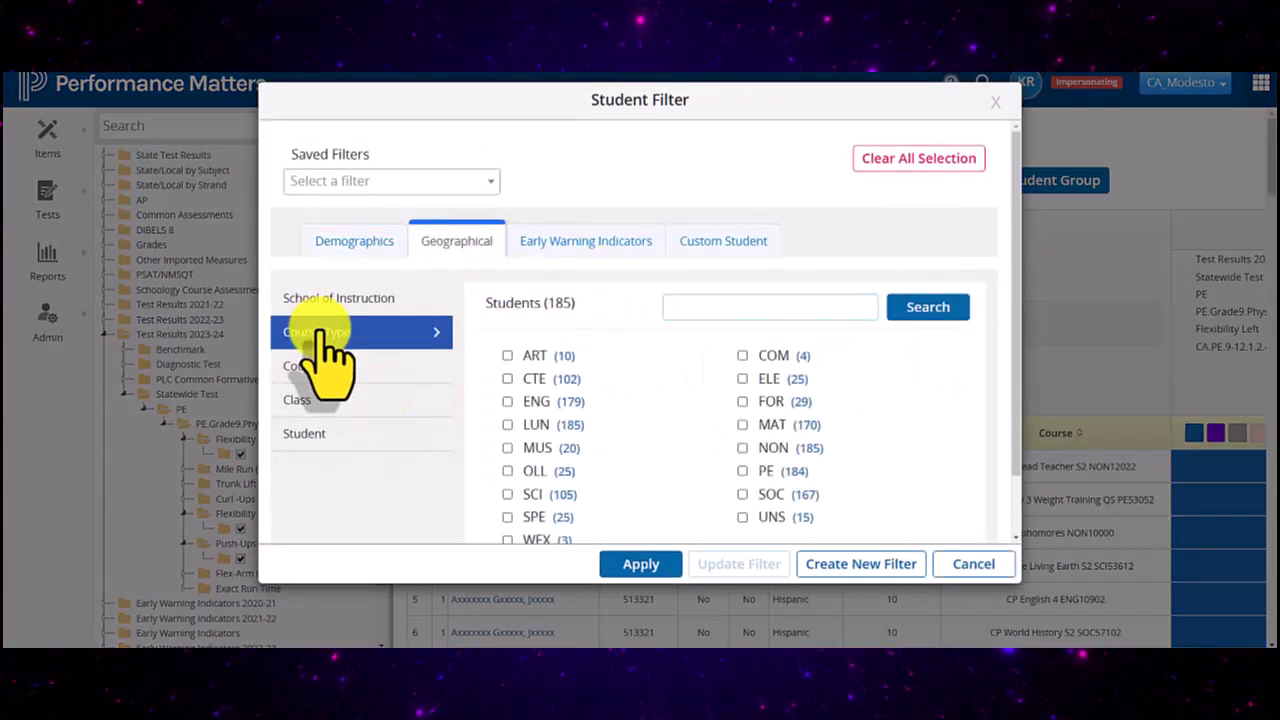
{"action": "left_click", "coordinate": [793, 312]}
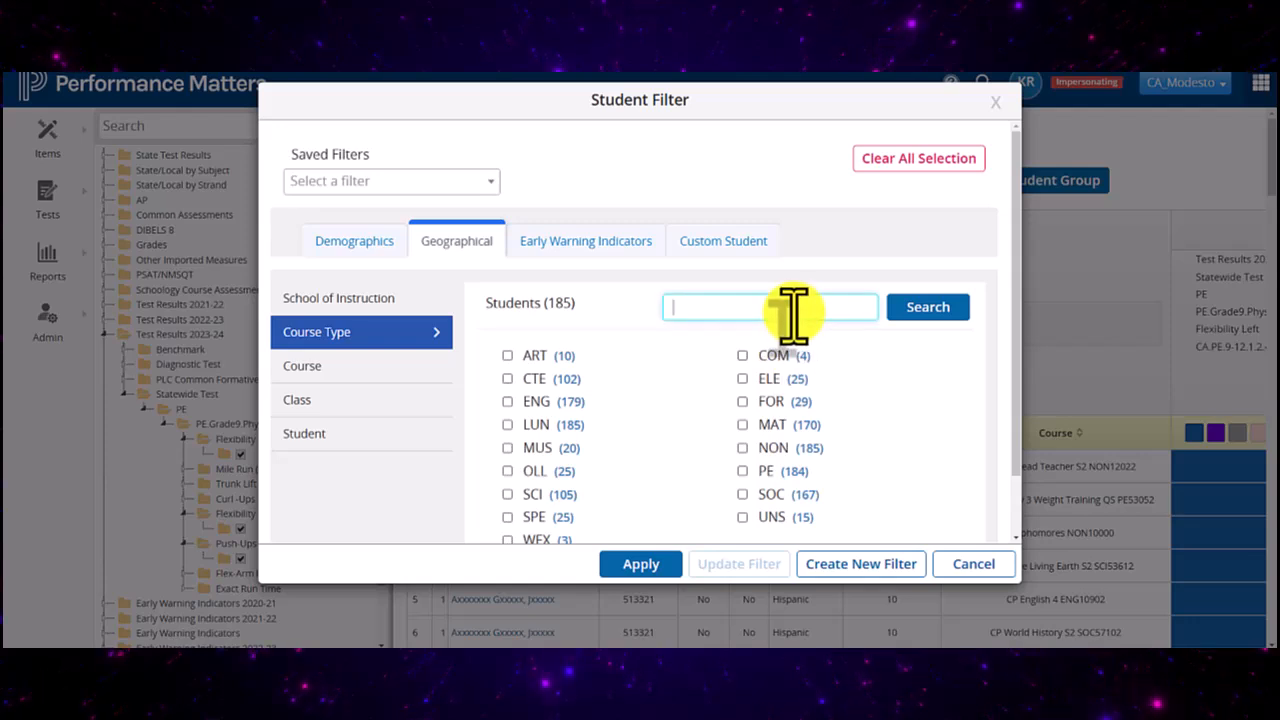
{"action": "type", "text": "pe"}
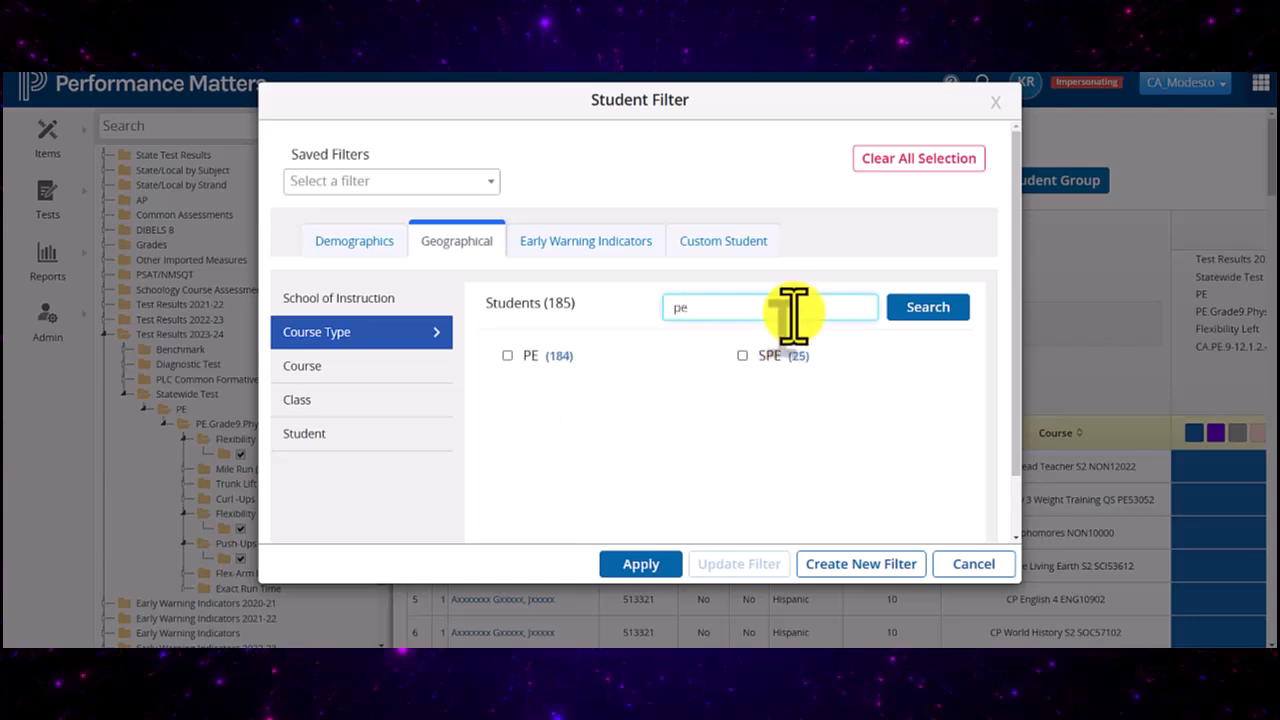
{"action": "left_click", "coordinate": [507, 355]}
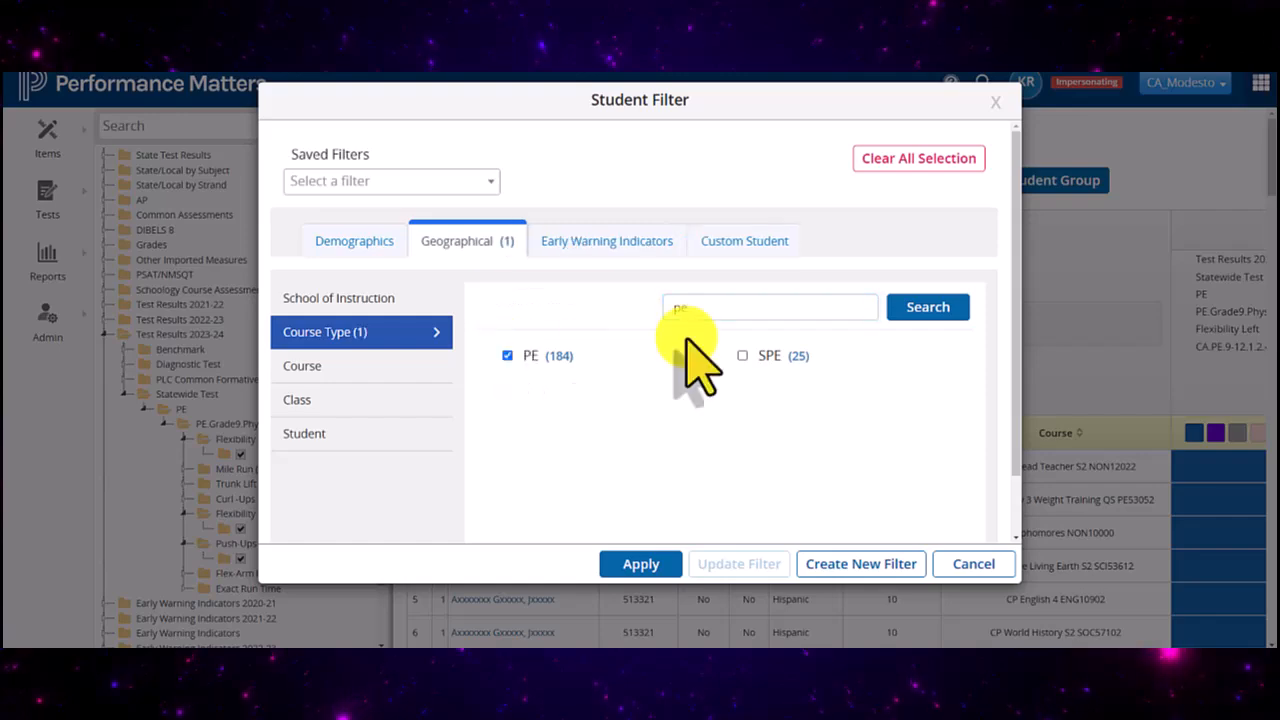
{"action": "left_click", "coordinate": [744, 357]}
{"action": "left_click", "coordinate": [643, 566]}
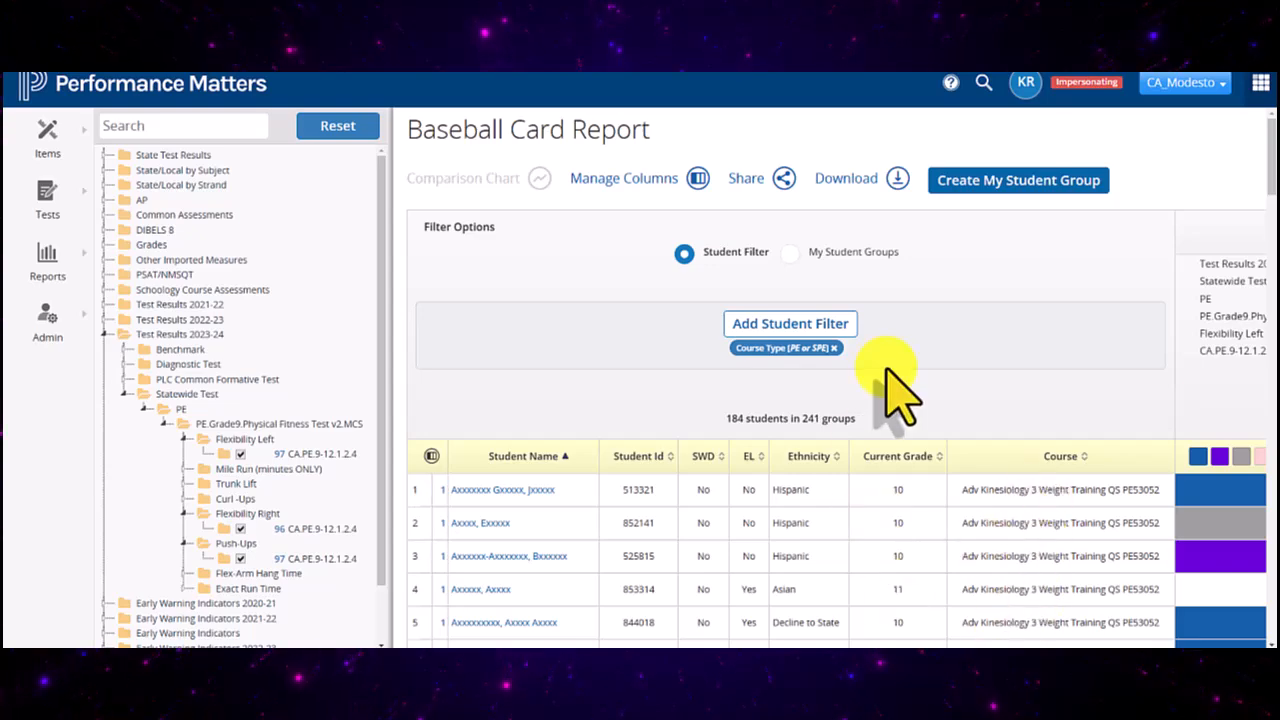
Examine the filtered report's student rows, demographic columns and fitness test result columns.
{"action": "scroll", "coordinate": [975, 392], "scroll_direction": "down", "scroll_amount": 5}
{"action": "scroll", "coordinate": [1050, 480], "scroll_direction": "up", "scroll_amount": 5}
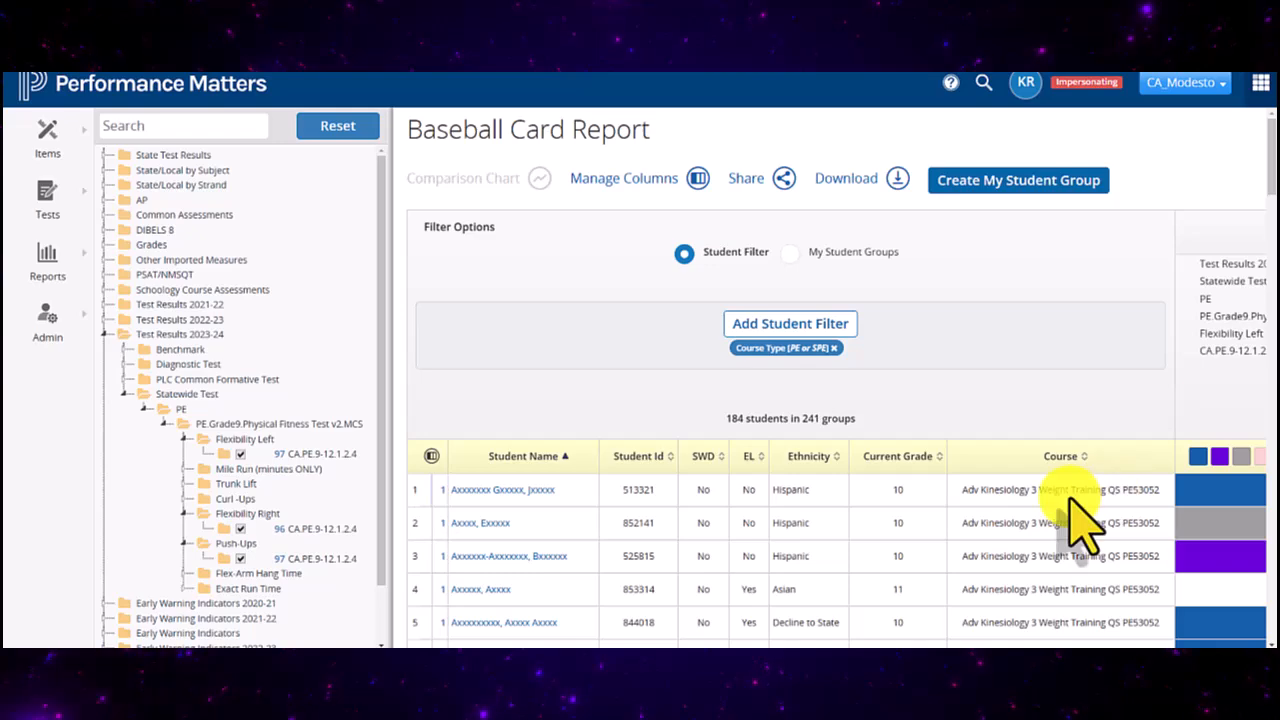
{"action": "scroll", "coordinate": [1075, 515], "scroll_direction": "right", "scroll_amount": 4}
{"action": "scroll", "coordinate": [1075, 515], "scroll_direction": "right", "scroll_amount": 3}
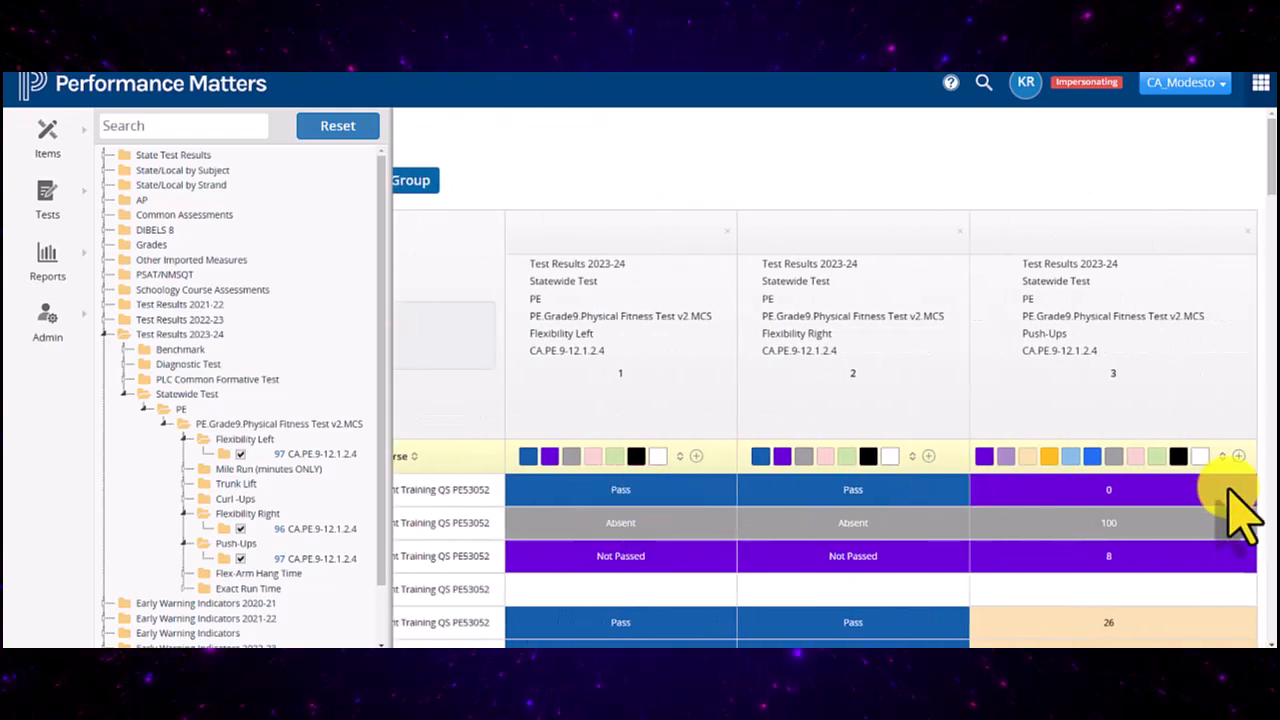
{"action": "scroll", "coordinate": [740, 565], "scroll_direction": "left", "scroll_amount": 7}
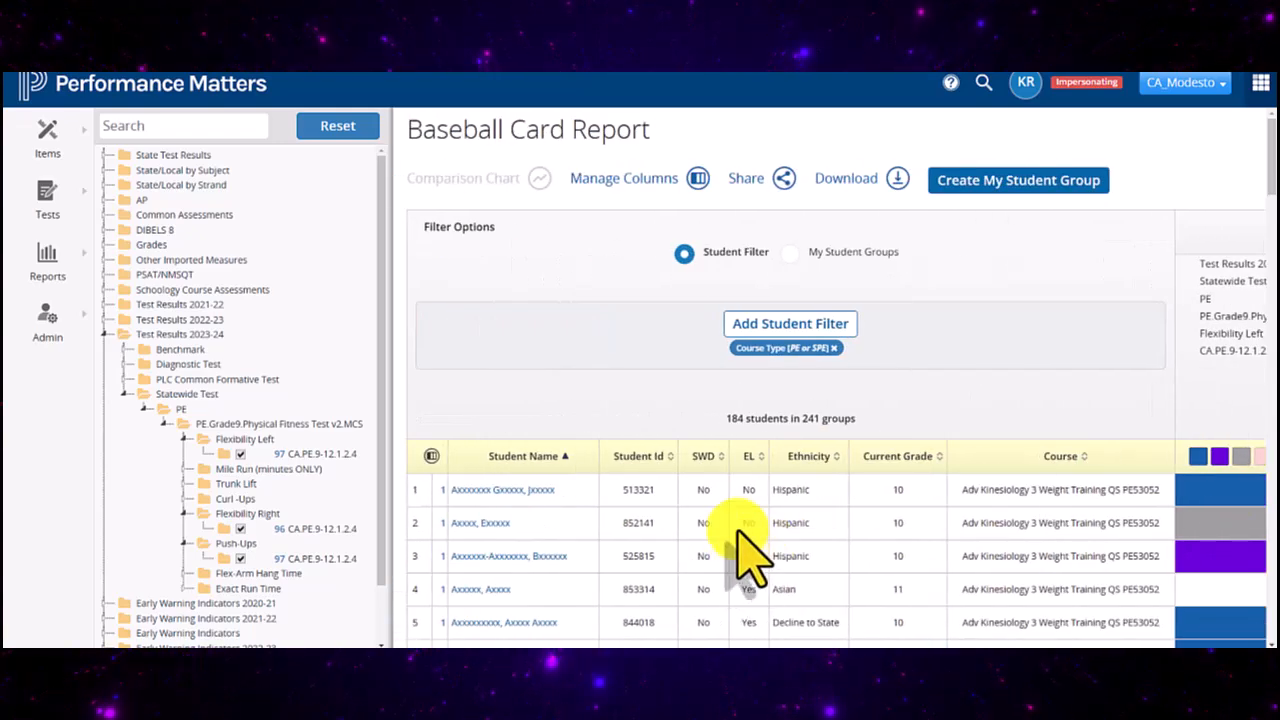
{"action": "scroll", "coordinate": [642, 557], "scroll_direction": "down", "scroll_amount": 3}
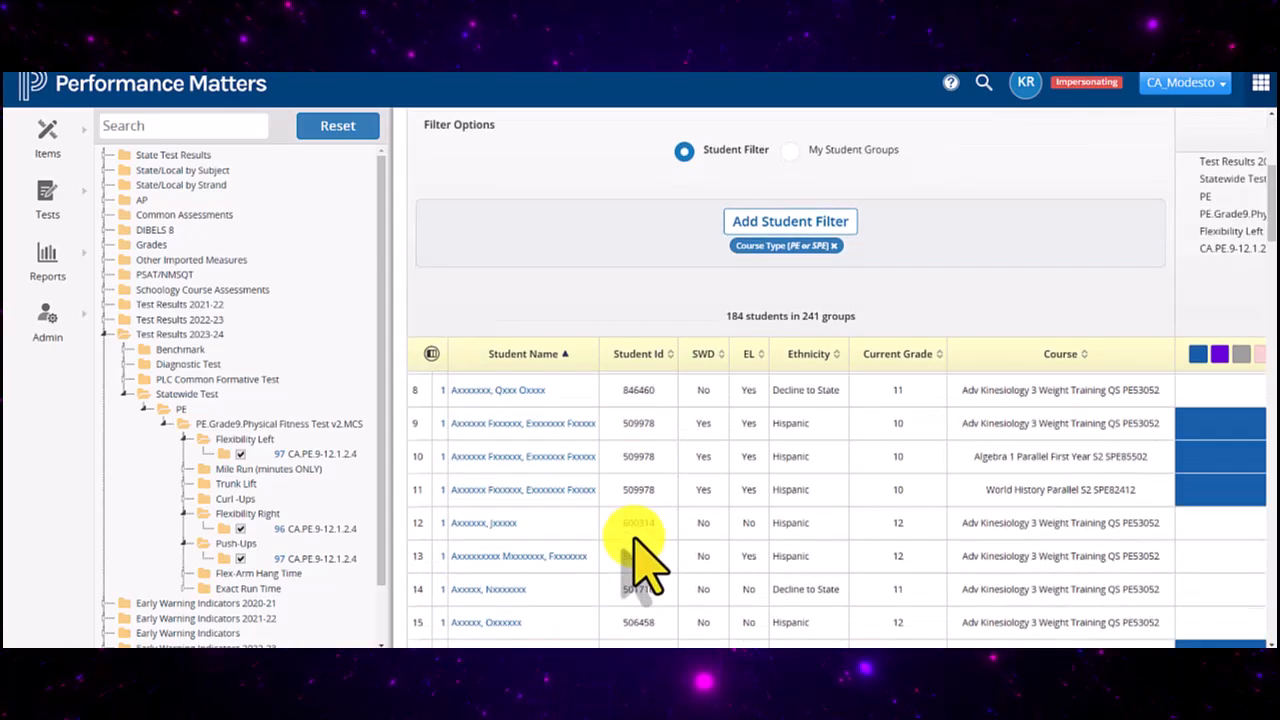
{"action": "scroll", "coordinate": [642, 557], "scroll_direction": "up", "scroll_amount": 3}
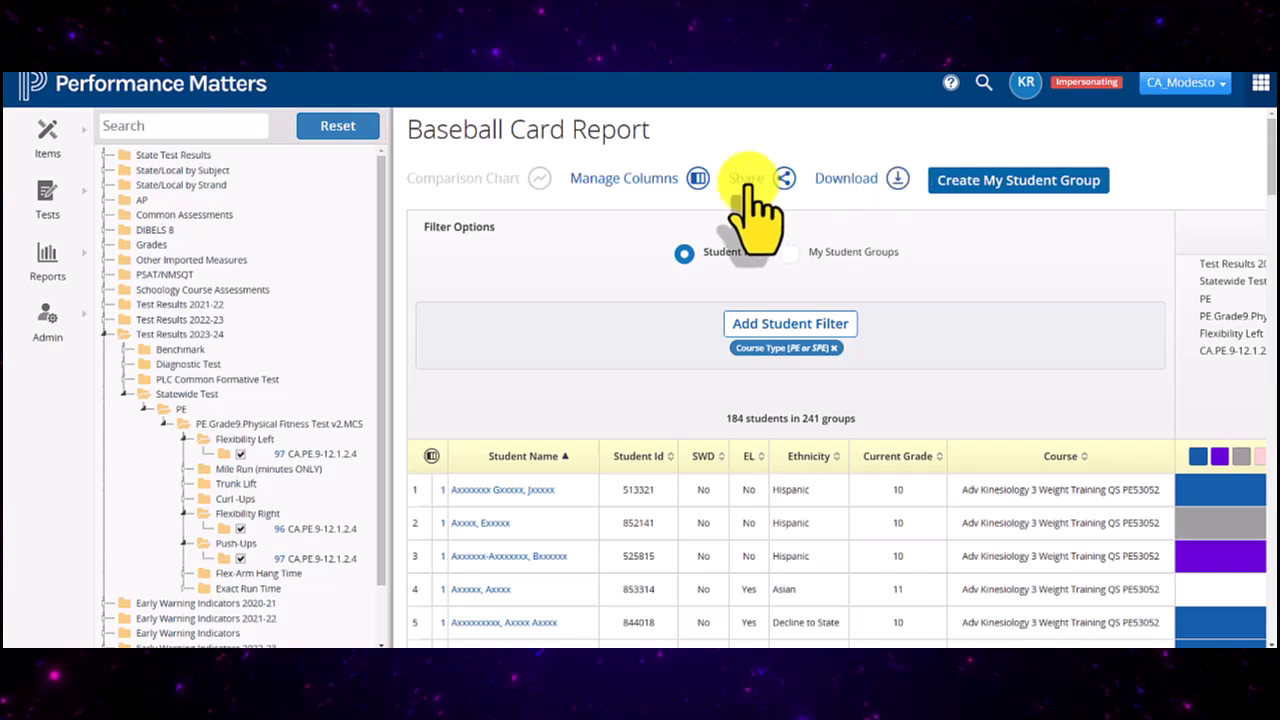
Copy the report's share URL and close the sharing dialog.
{"action": "left_click", "coordinate": [785, 180]}
{"action": "triple_click", "coordinate": [480, 177]}
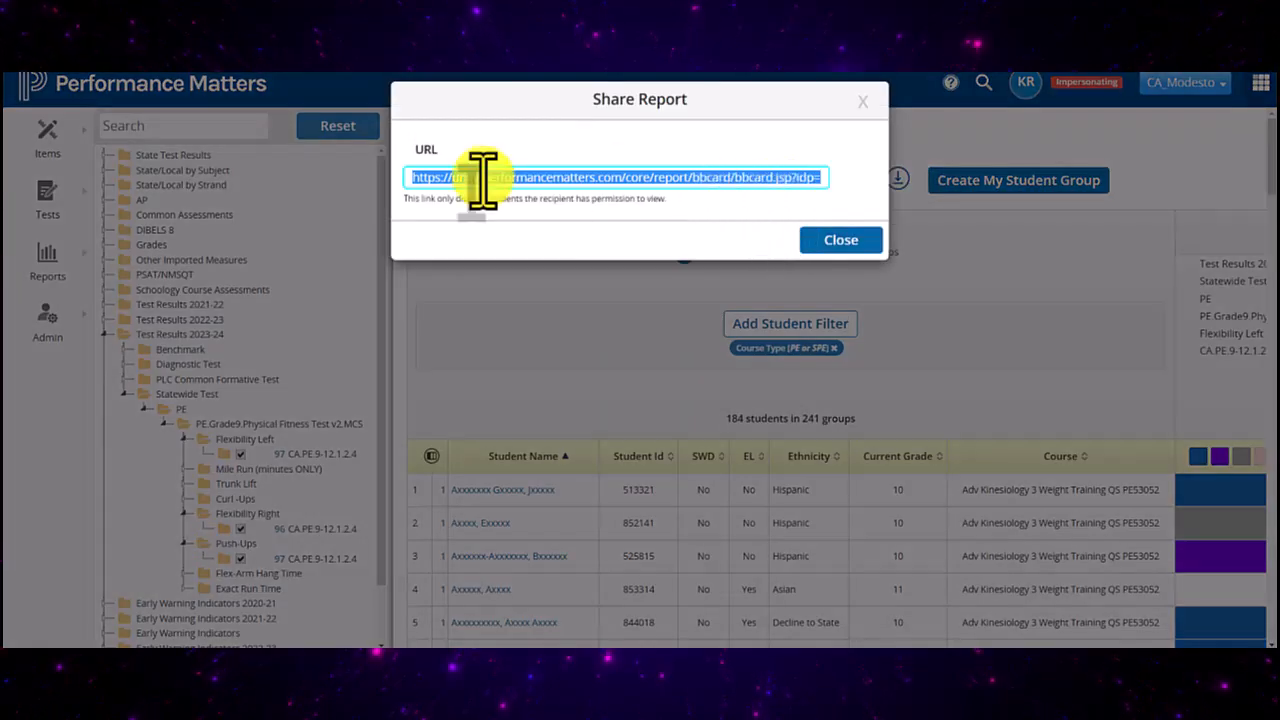
{"action": "right_click", "coordinate": [512, 180]}
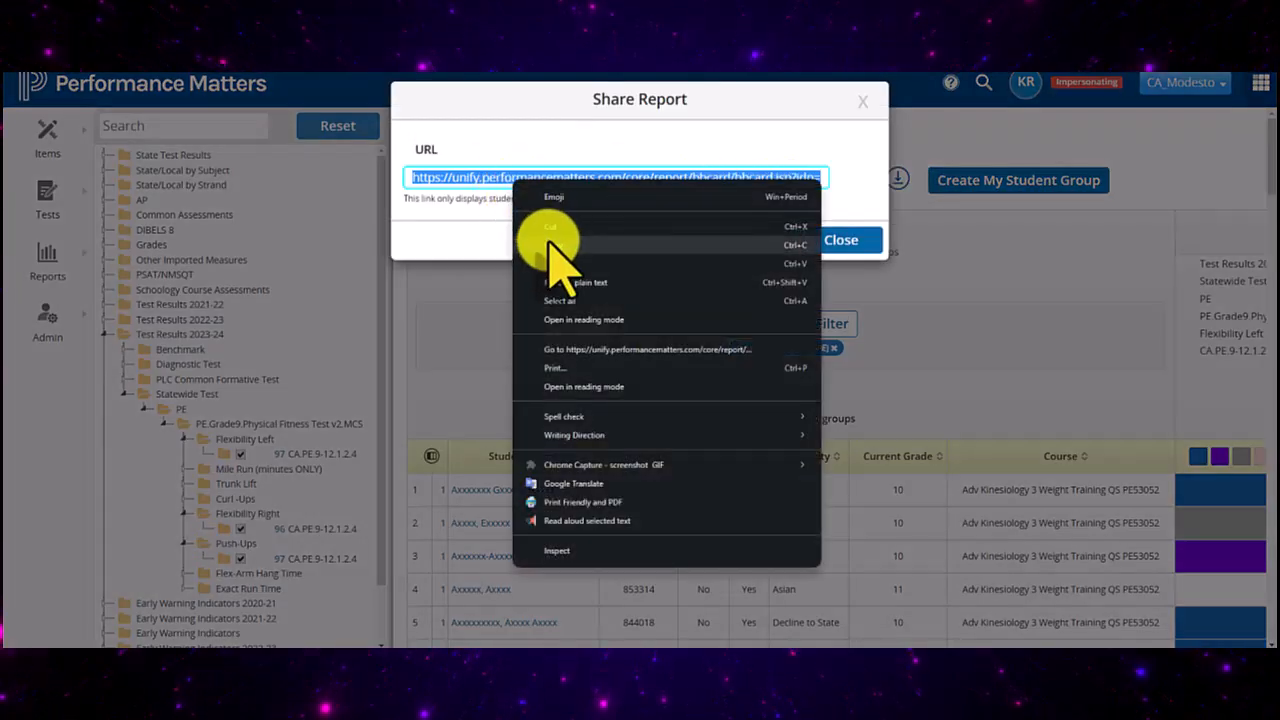
{"action": "left_click", "coordinate": [550, 244]}
{"action": "left_click", "coordinate": [840, 240]}
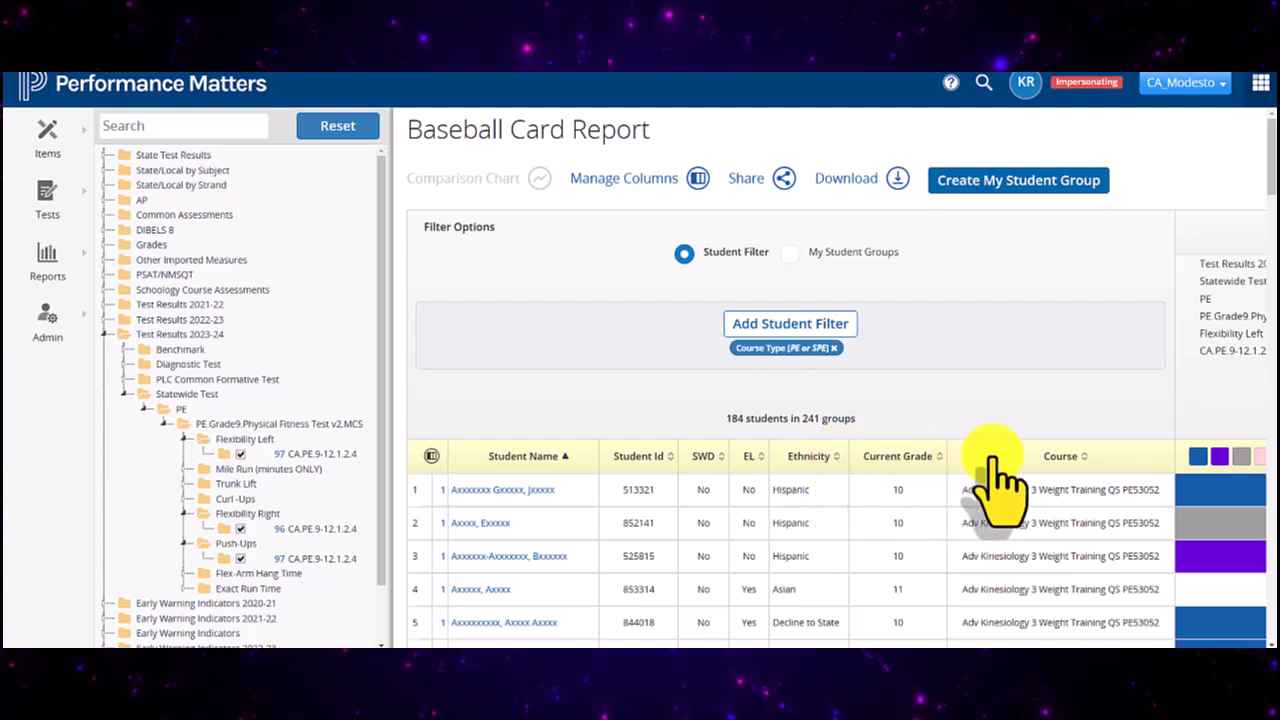
Sort the report by Push-Ups results in ascending order and return to the student name columns.
{"action": "left_click_drag", "start_coordinate": [715, 640], "coordinate": [1171, 648]}
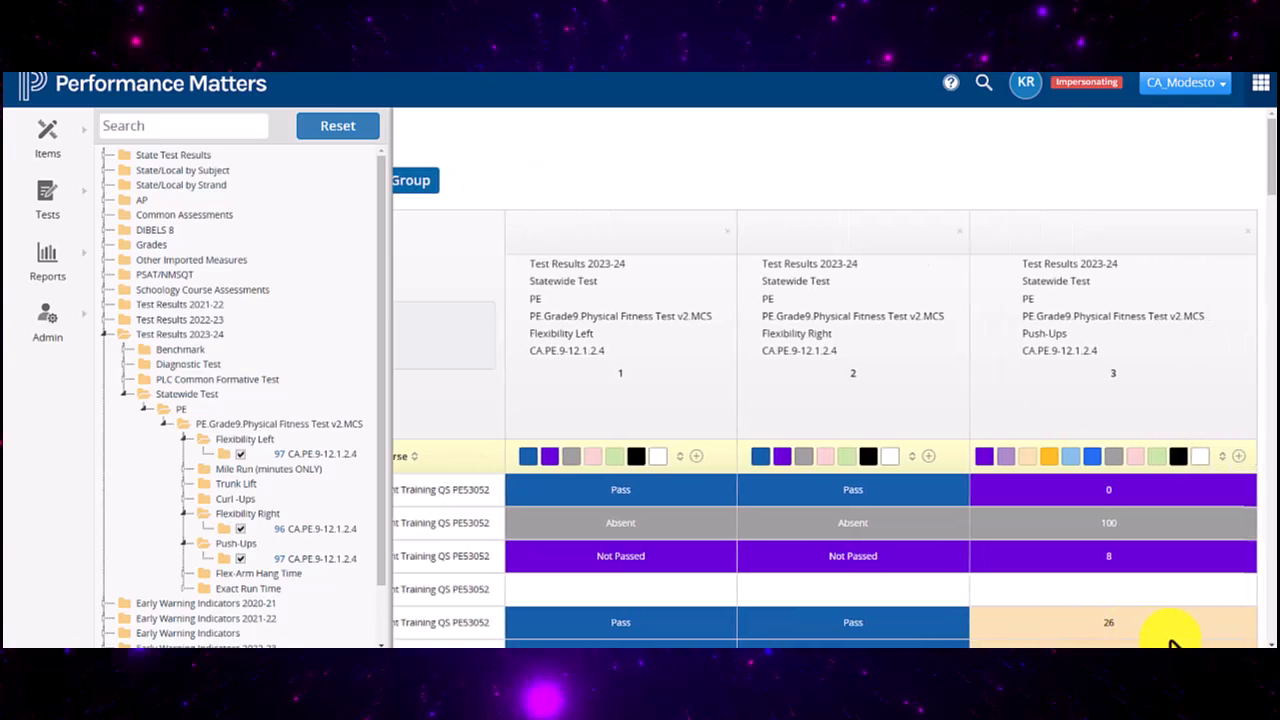
{"action": "left_click", "coordinate": [1233, 466]}
{"action": "left_click_drag", "start_coordinate": [980, 635], "coordinate": [1185, 640]}
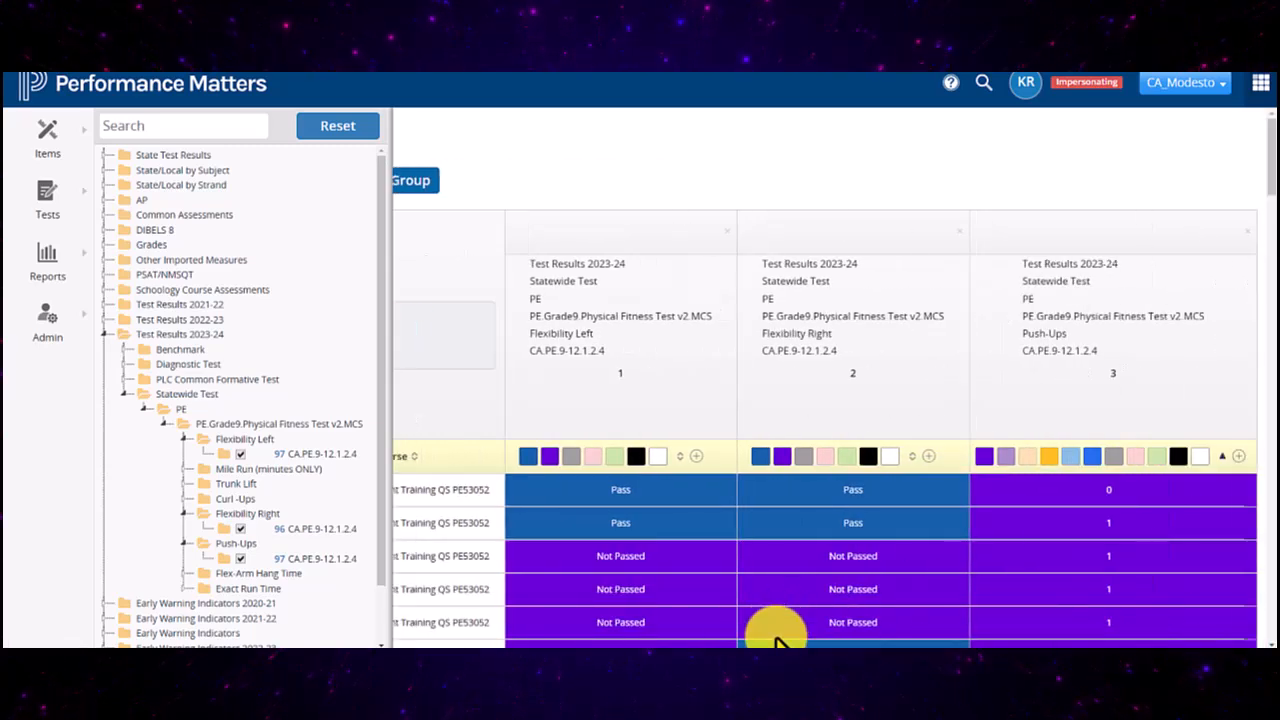
{"action": "left_click_drag", "start_coordinate": [780, 635], "coordinate": [325, 640]}
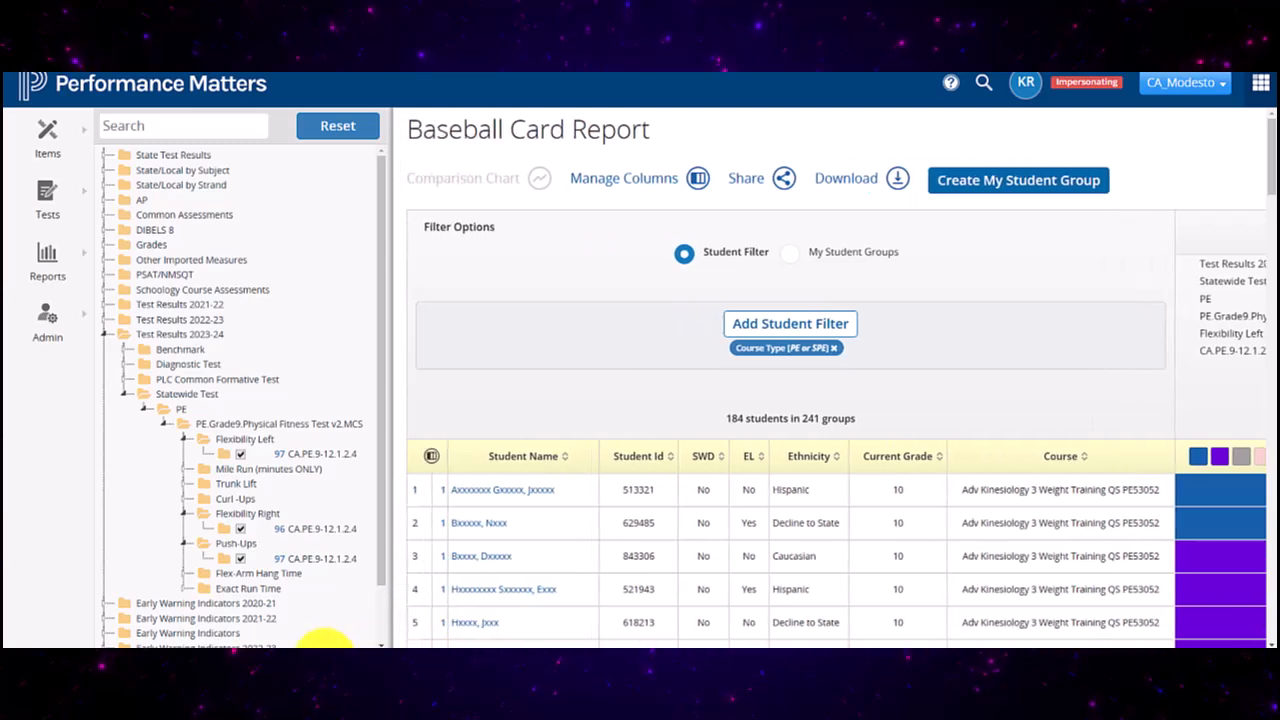